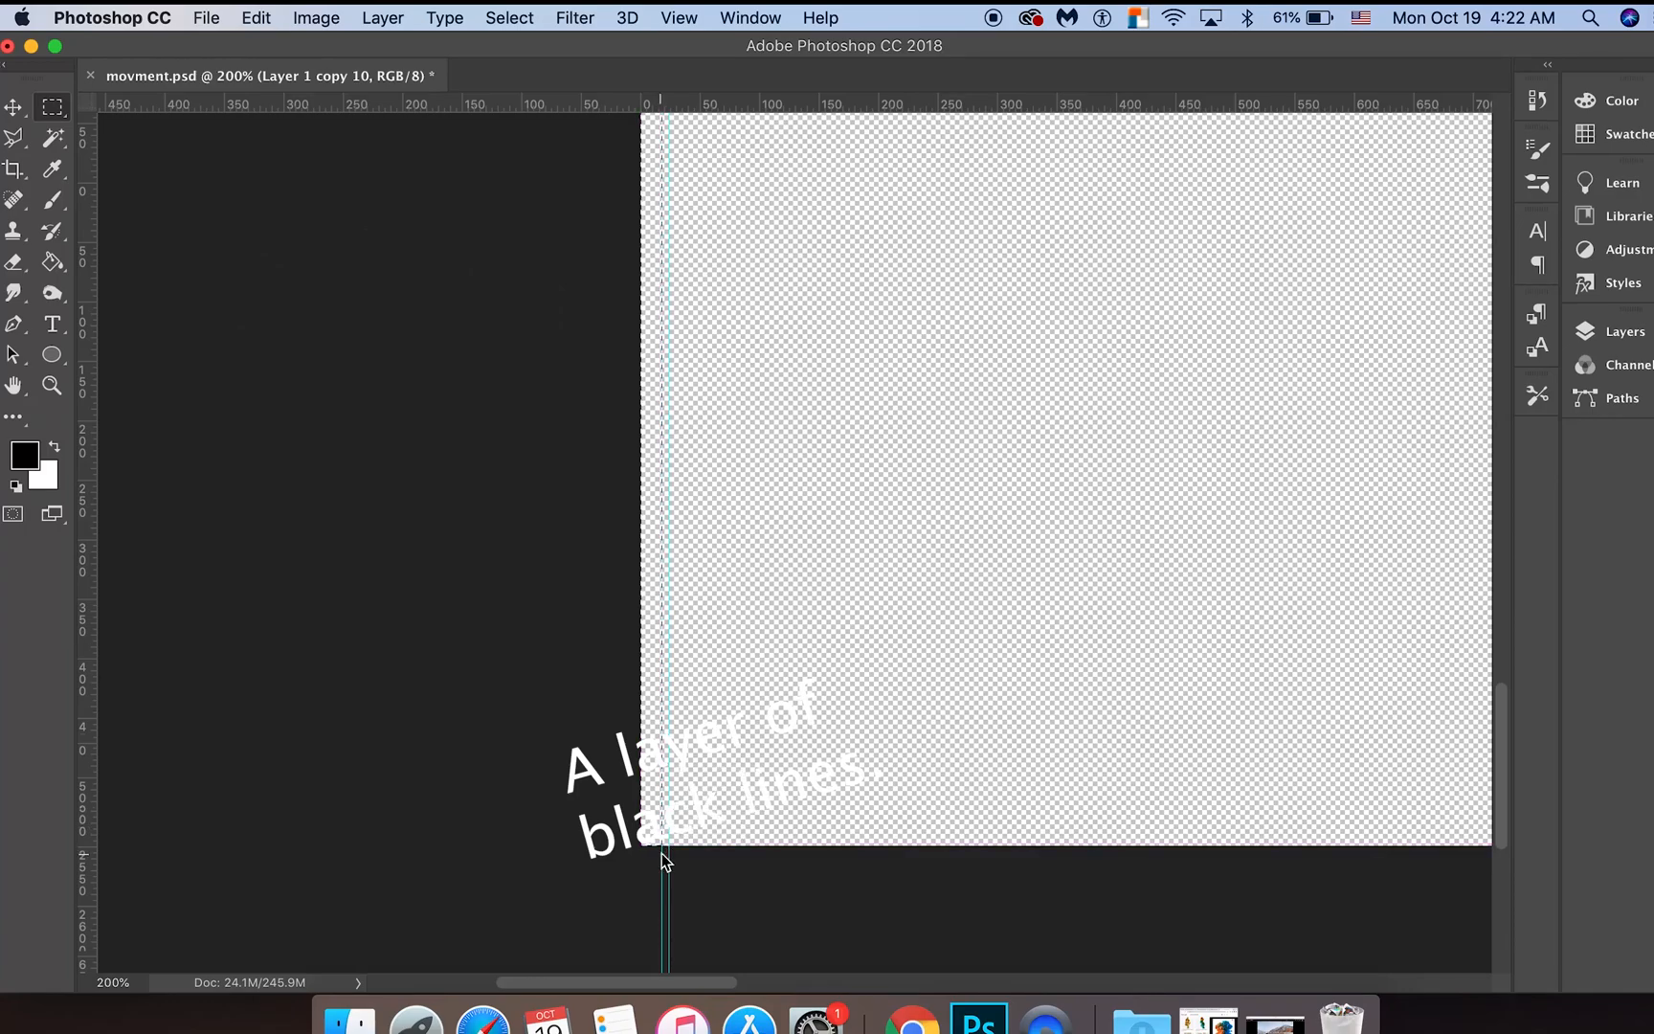
Add a new layer above Layer 1 copy 10 and fill the narrow strip selection along the canvas's left edge with black
click(1627, 335)
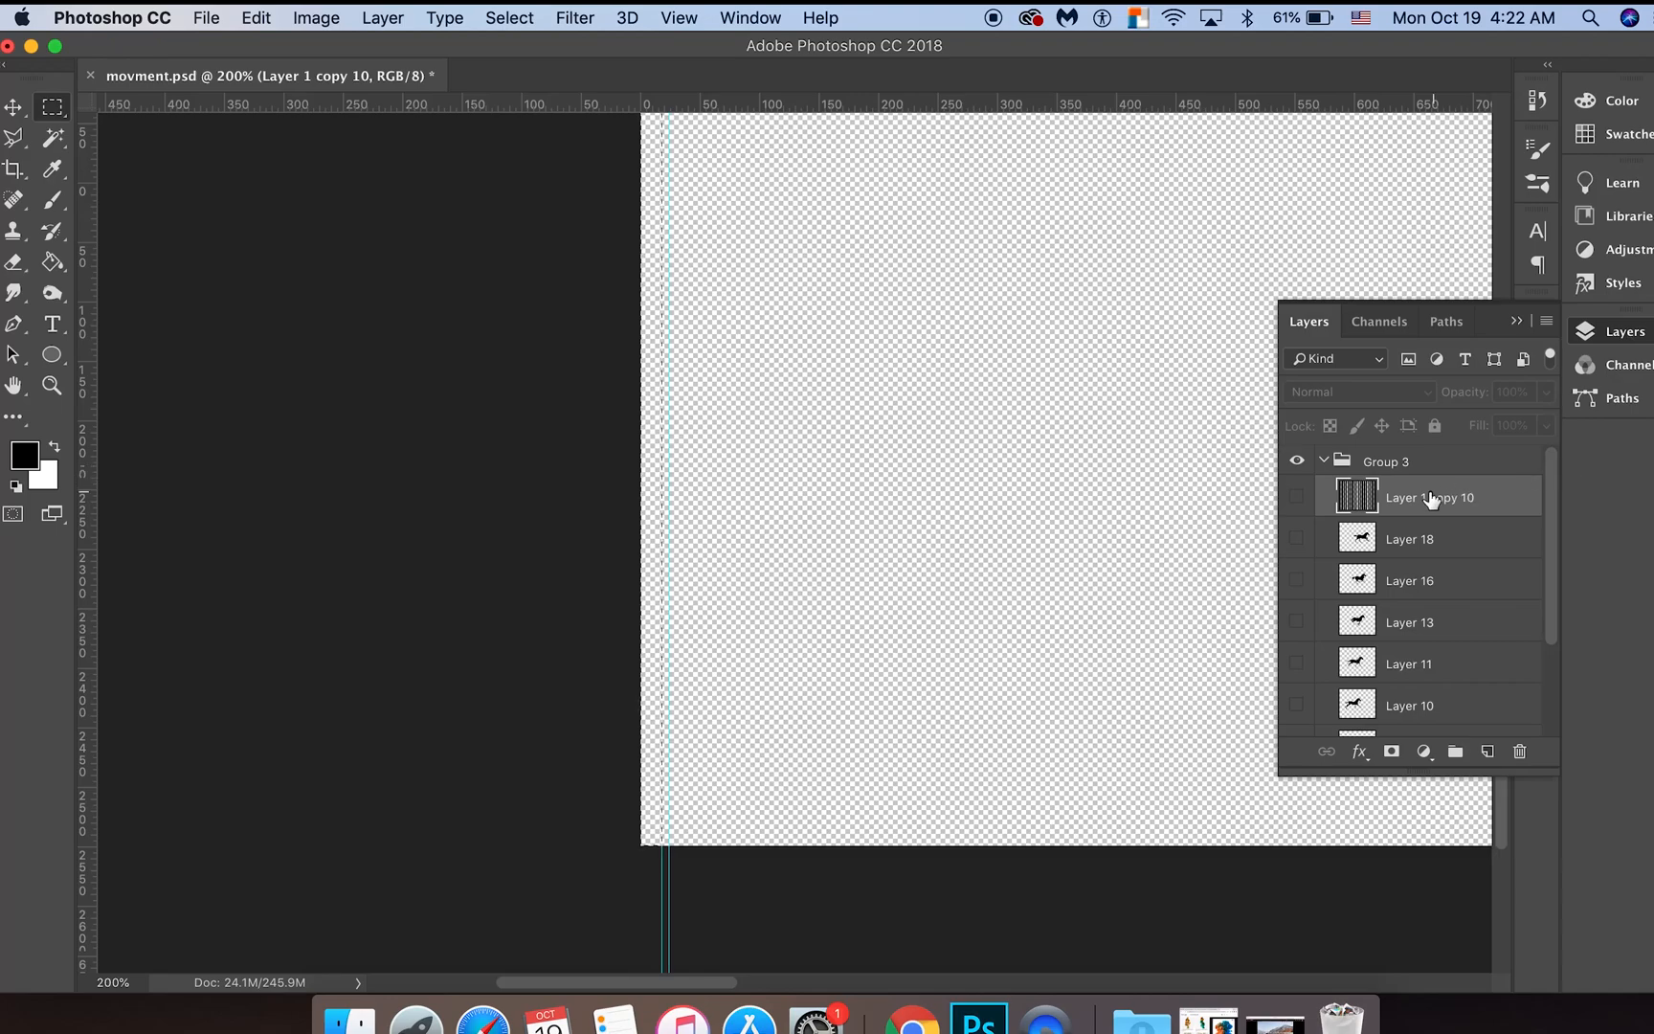
click(1487, 751)
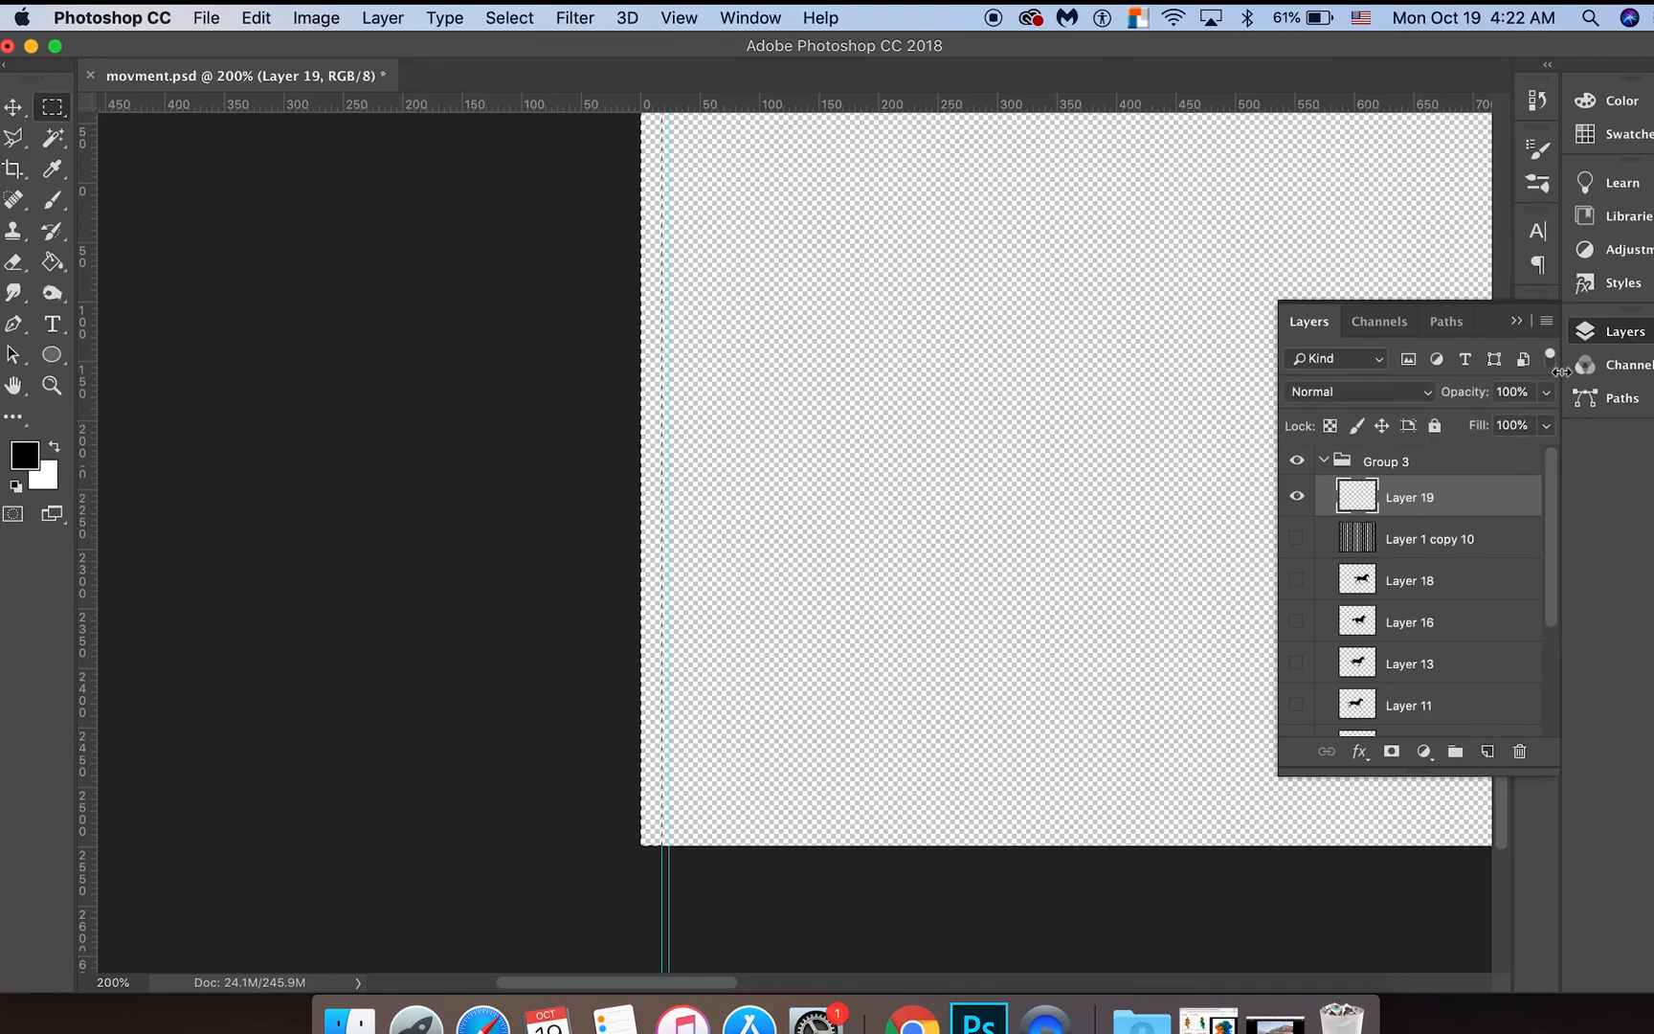
click(1611, 335)
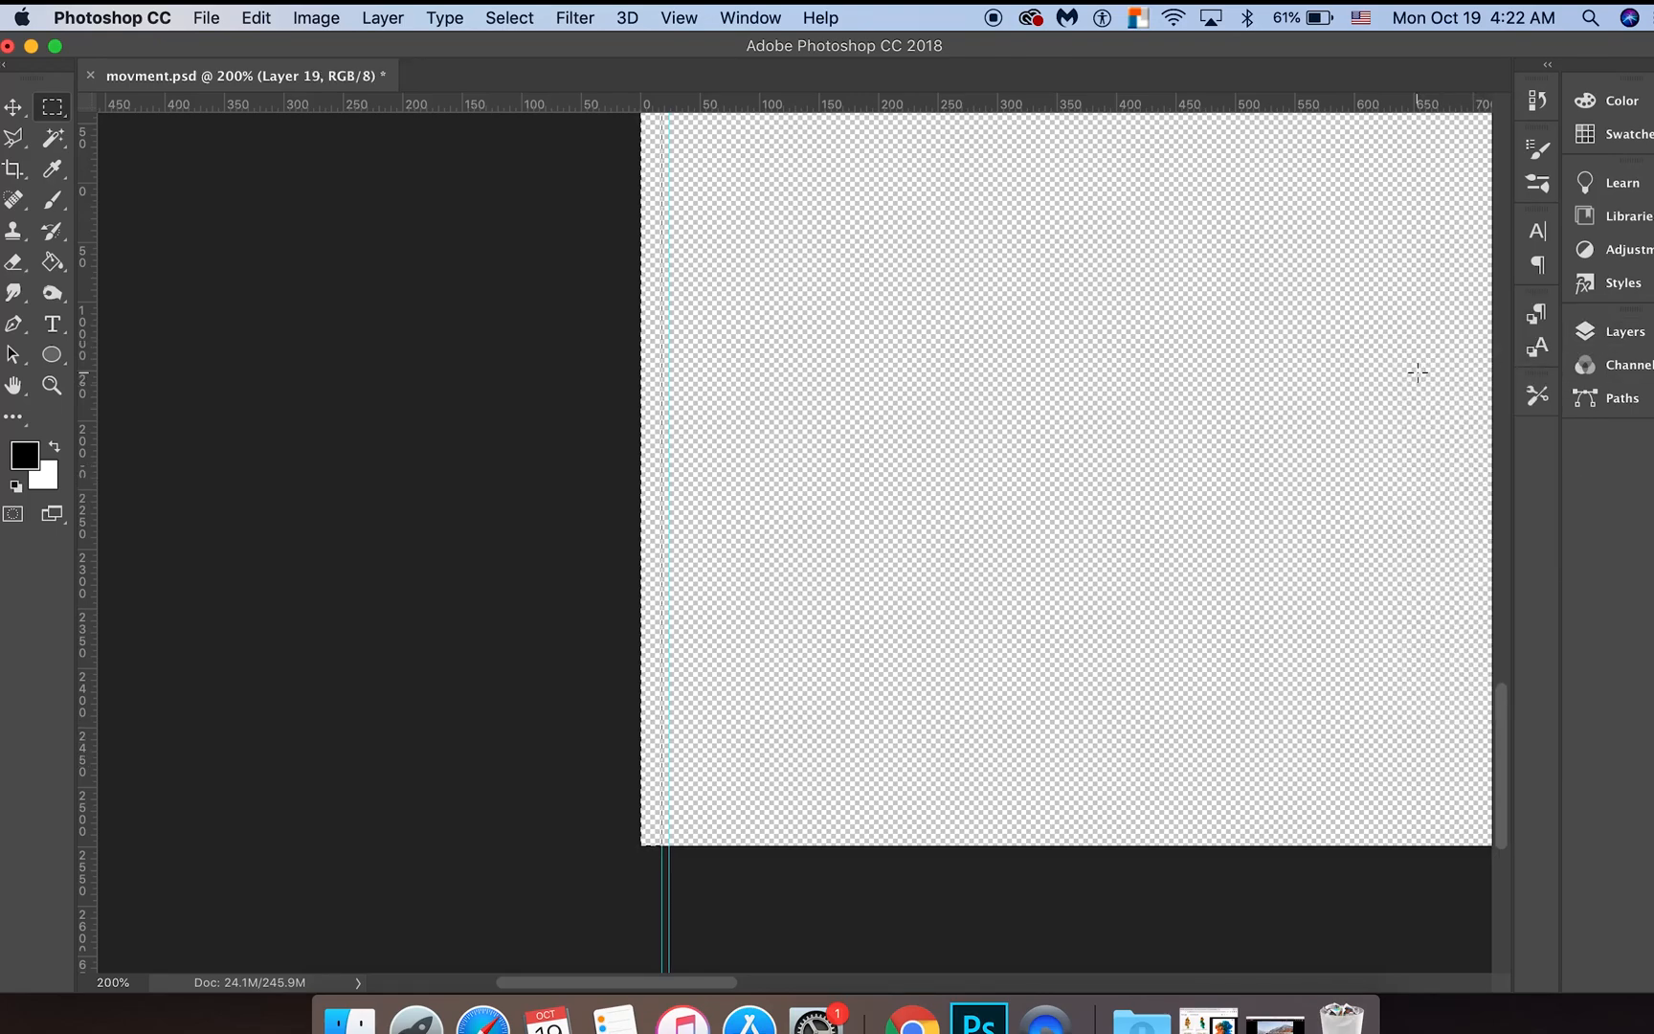
key(super+BackSpace)
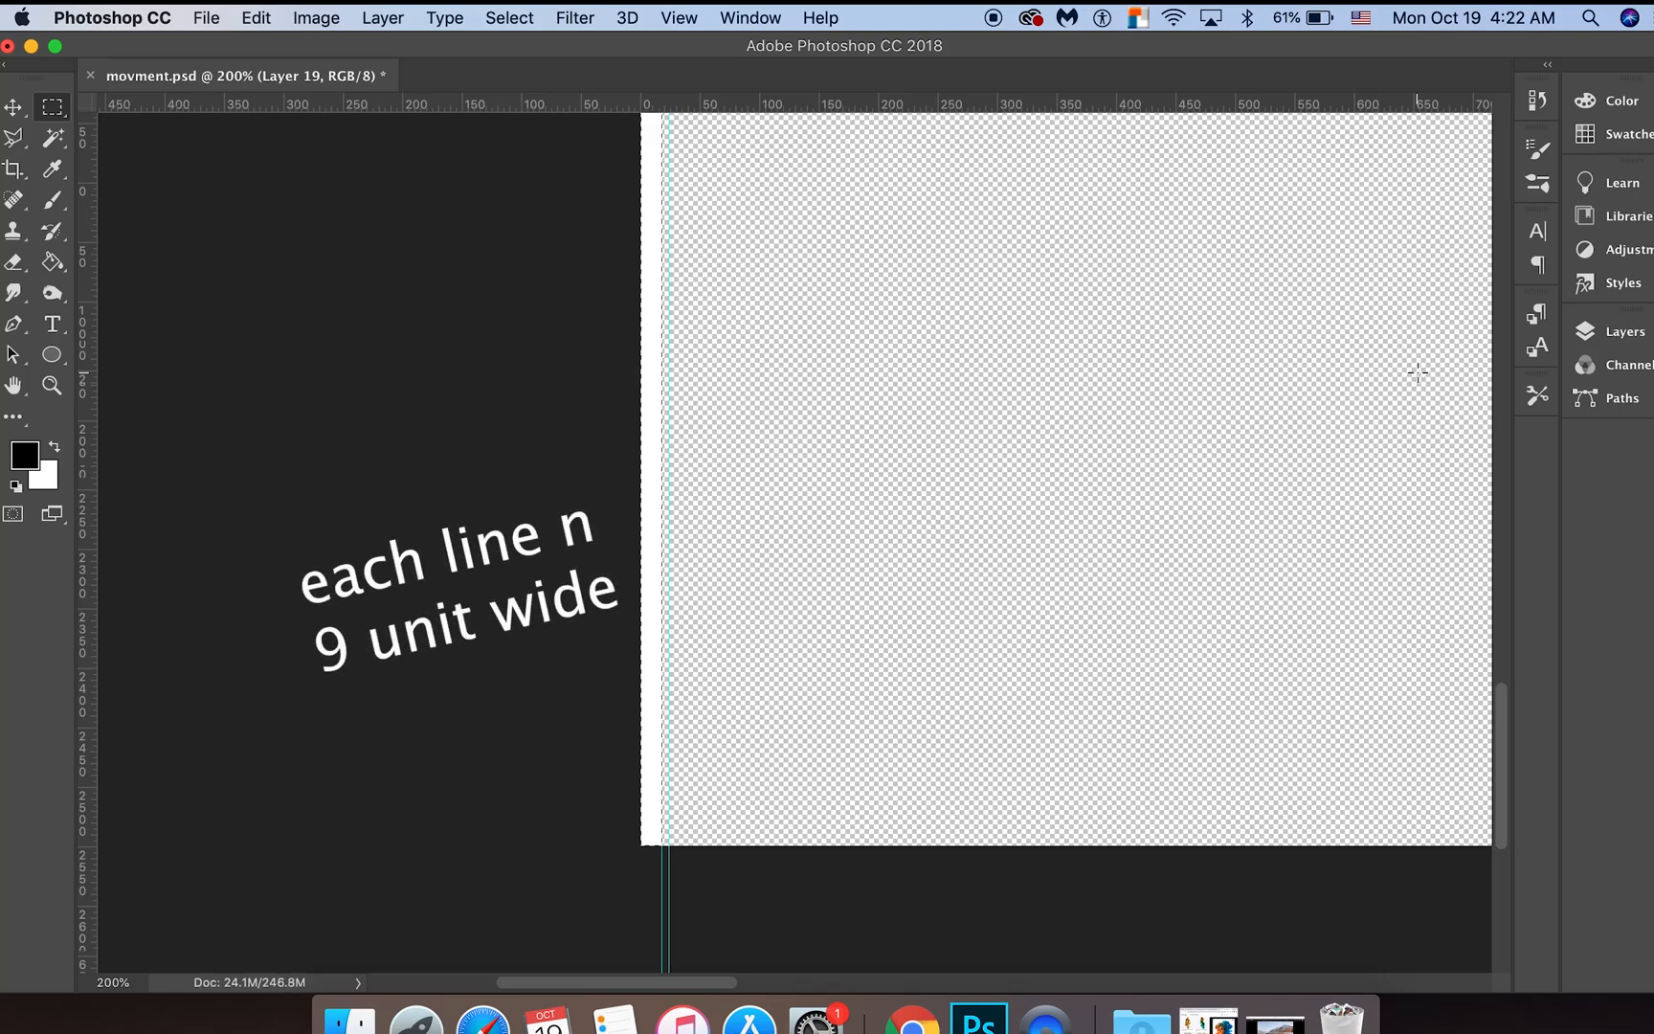
key(alt+BackSpace)
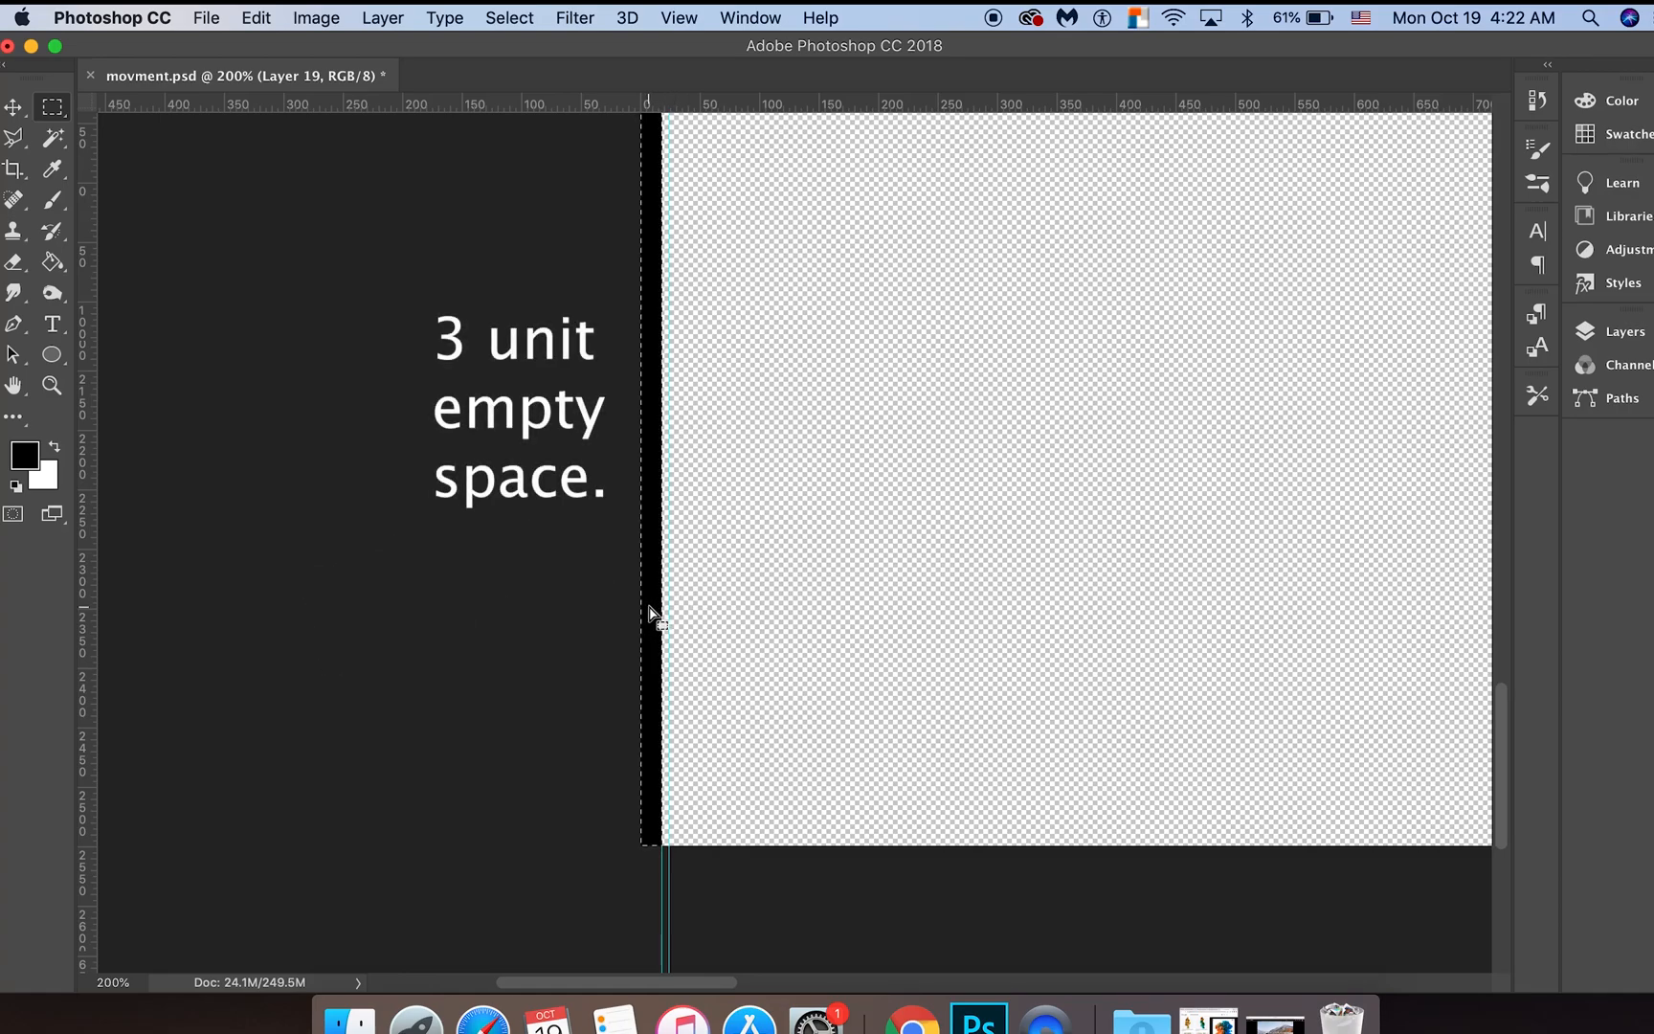
Duplicate the black strip repeatedly to the right, keeping the narrow guide-marked gap, until evenly spaced vertical lines cover the whole canvas
drag(651, 613, 680, 616)
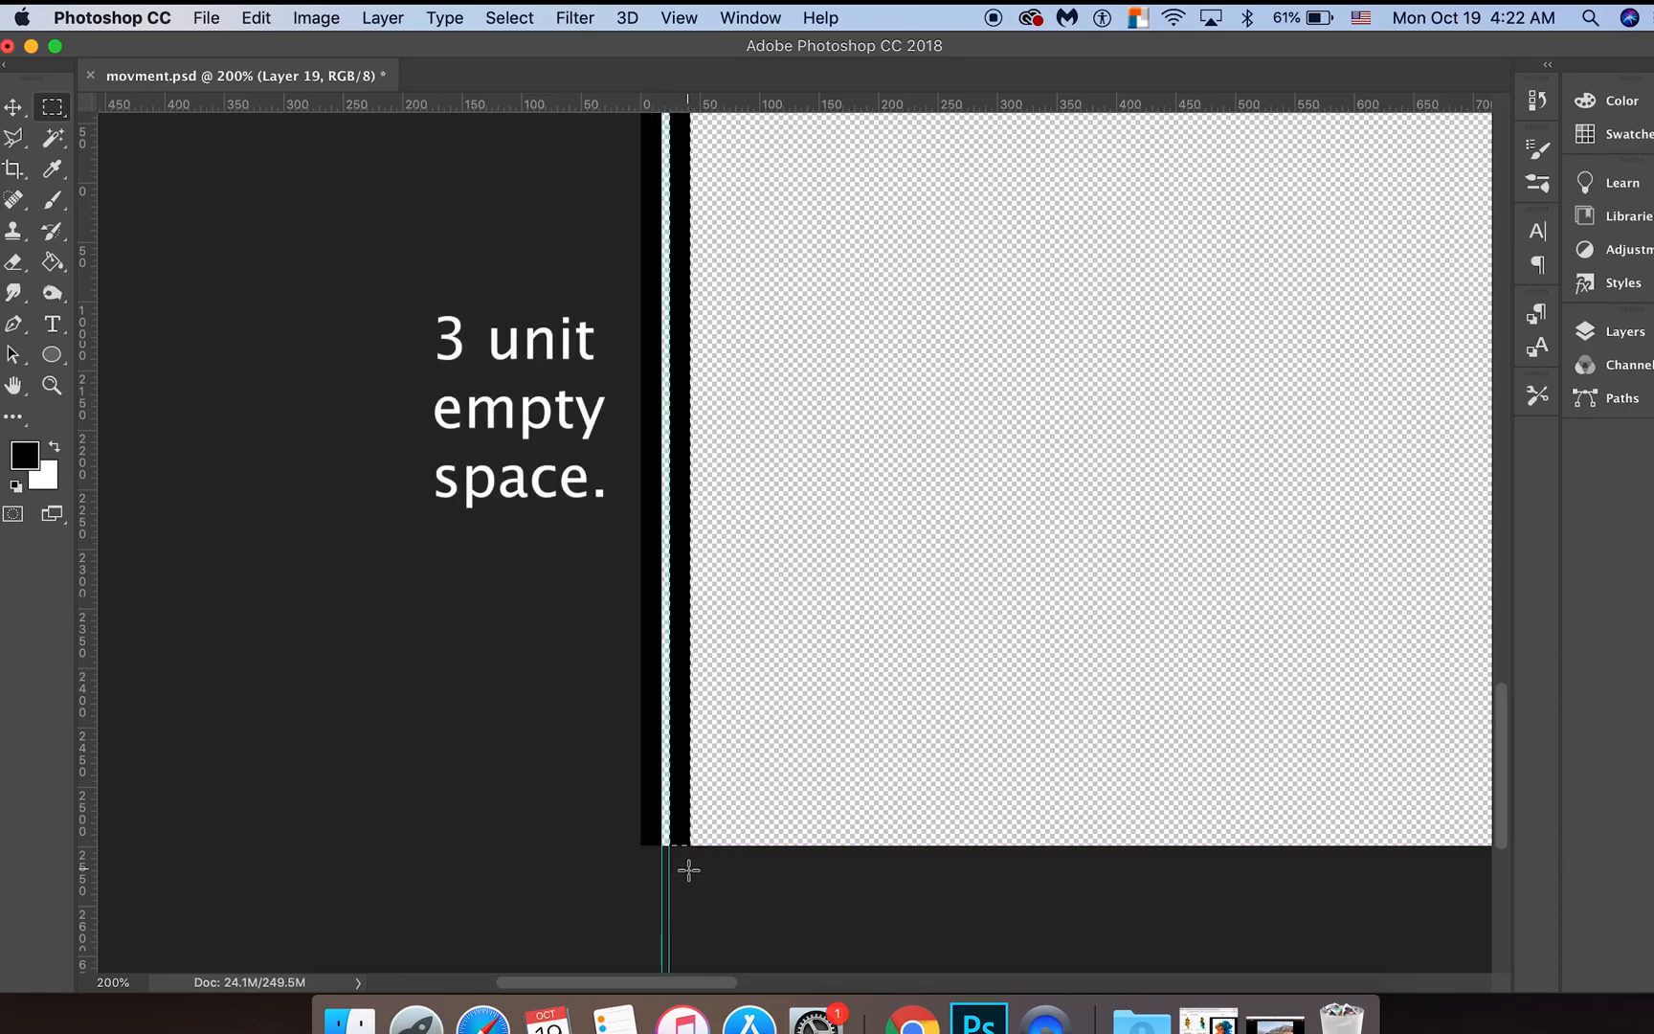
scroll(674, 178, up, 10)
scroll(675, 178, left, 4)
scroll(675, 178, up, 8)
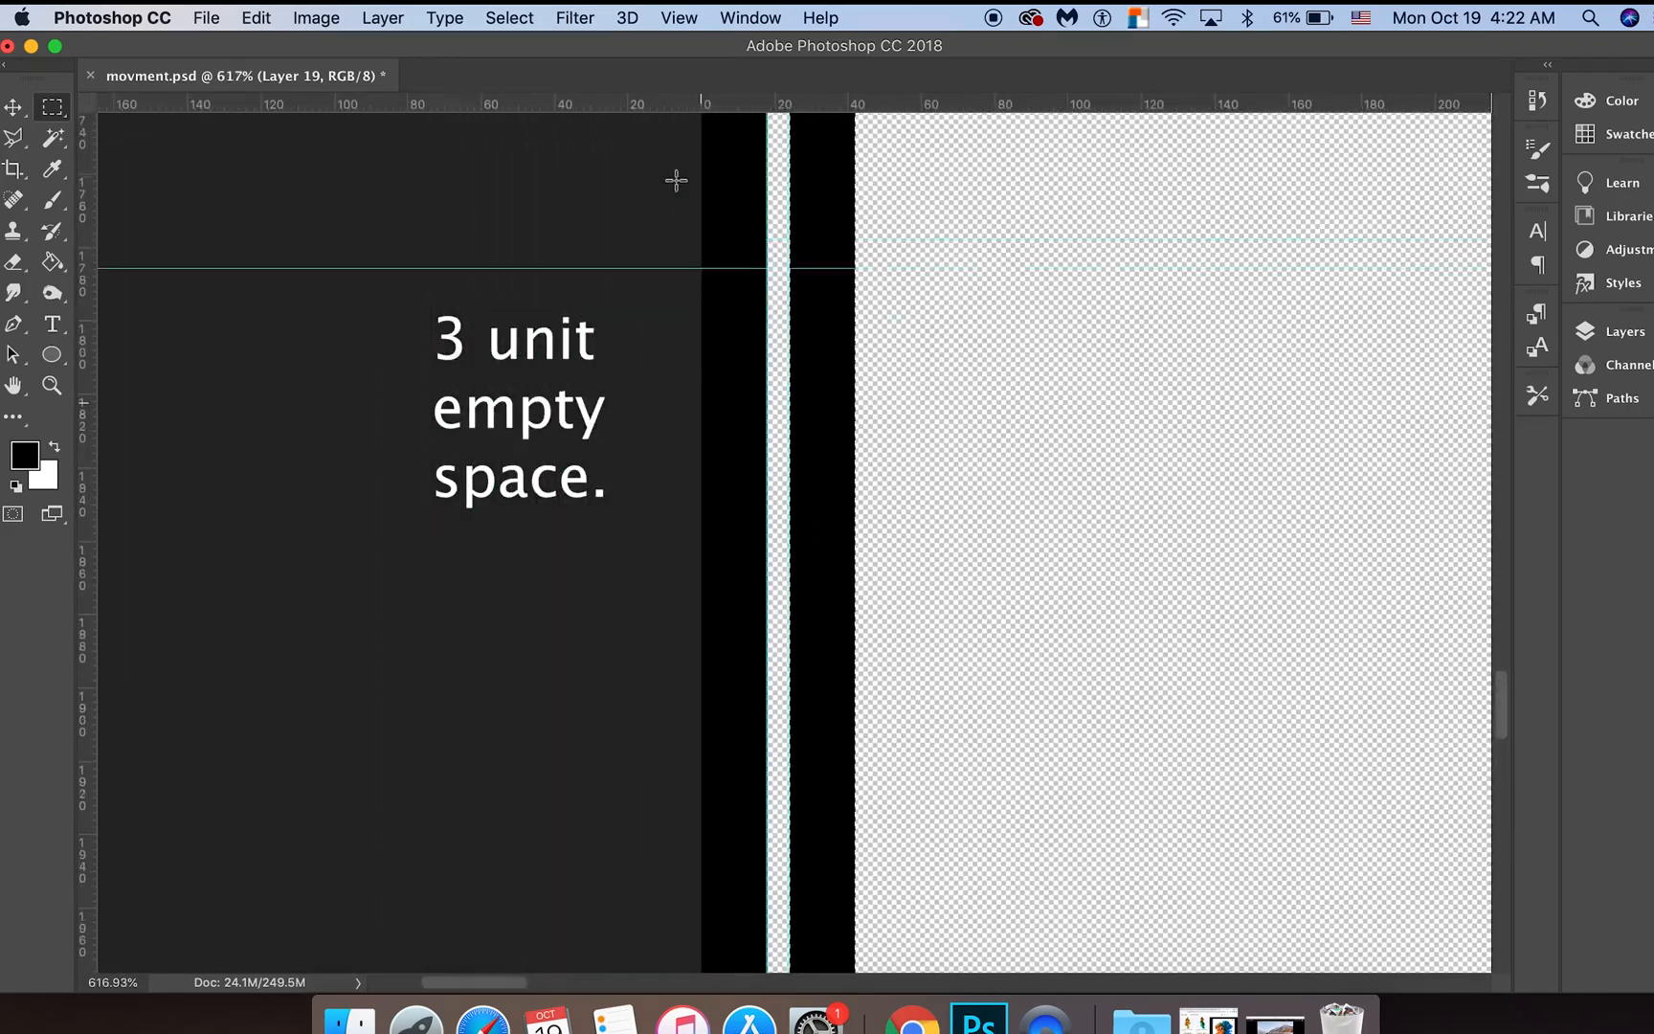
scroll(676, 180, up, 6)
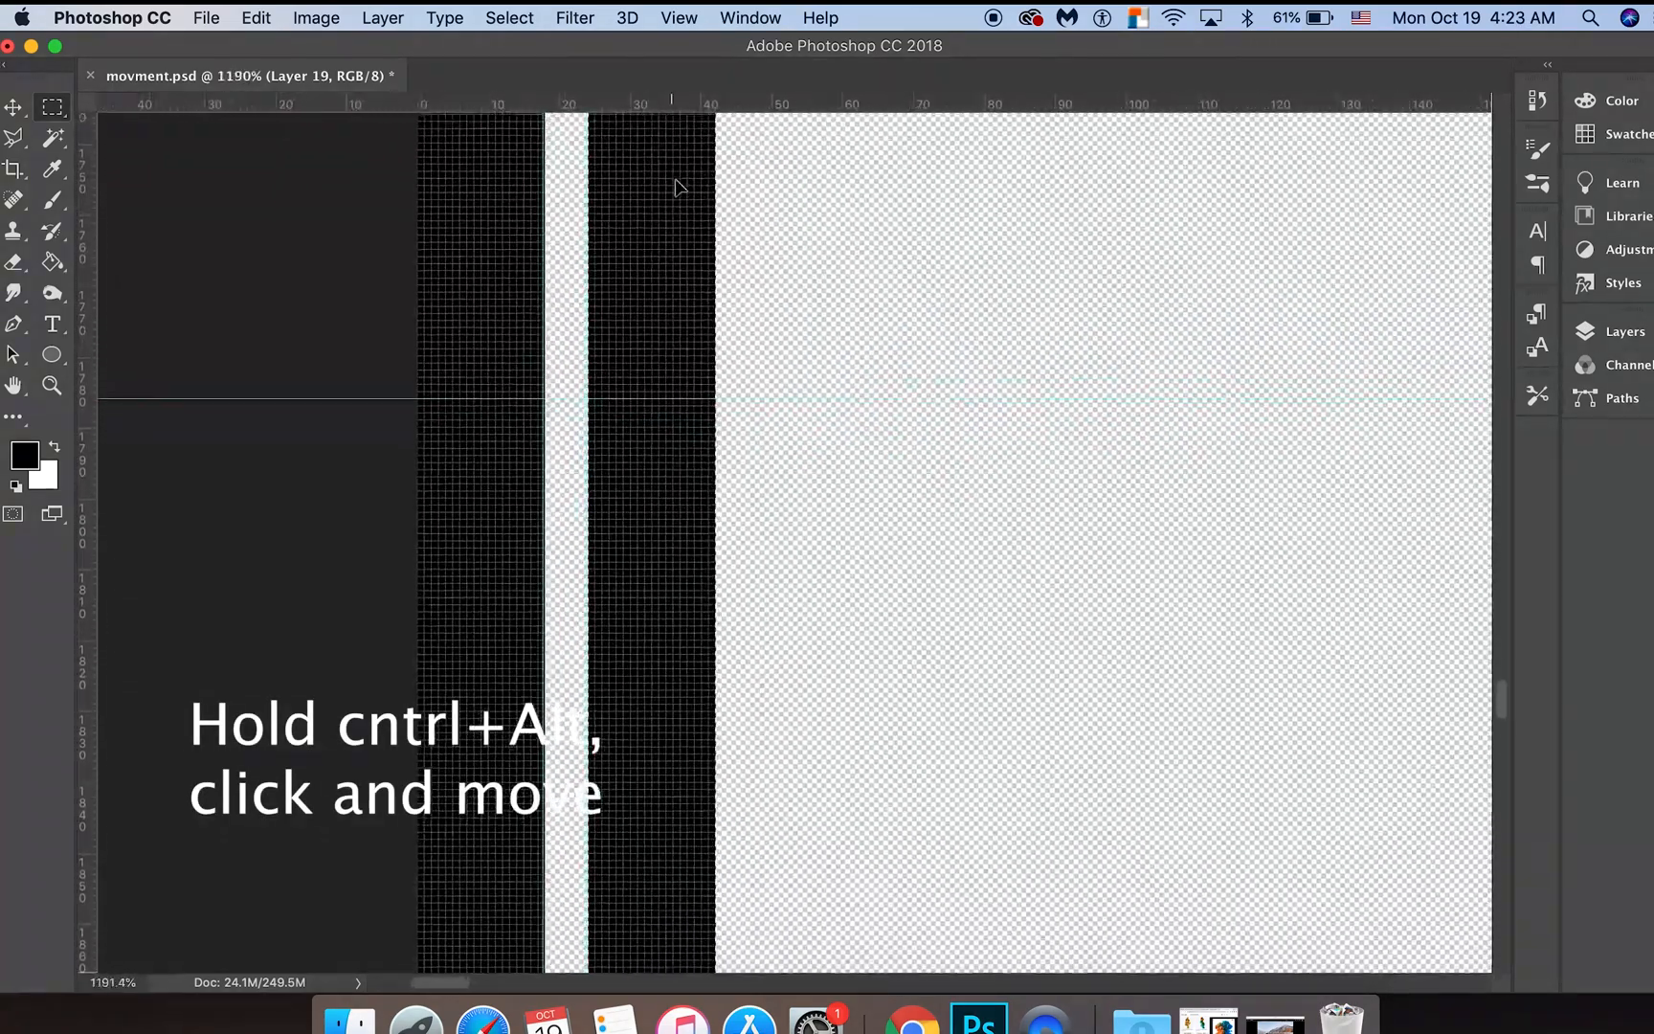
scroll(675, 180, down, 2)
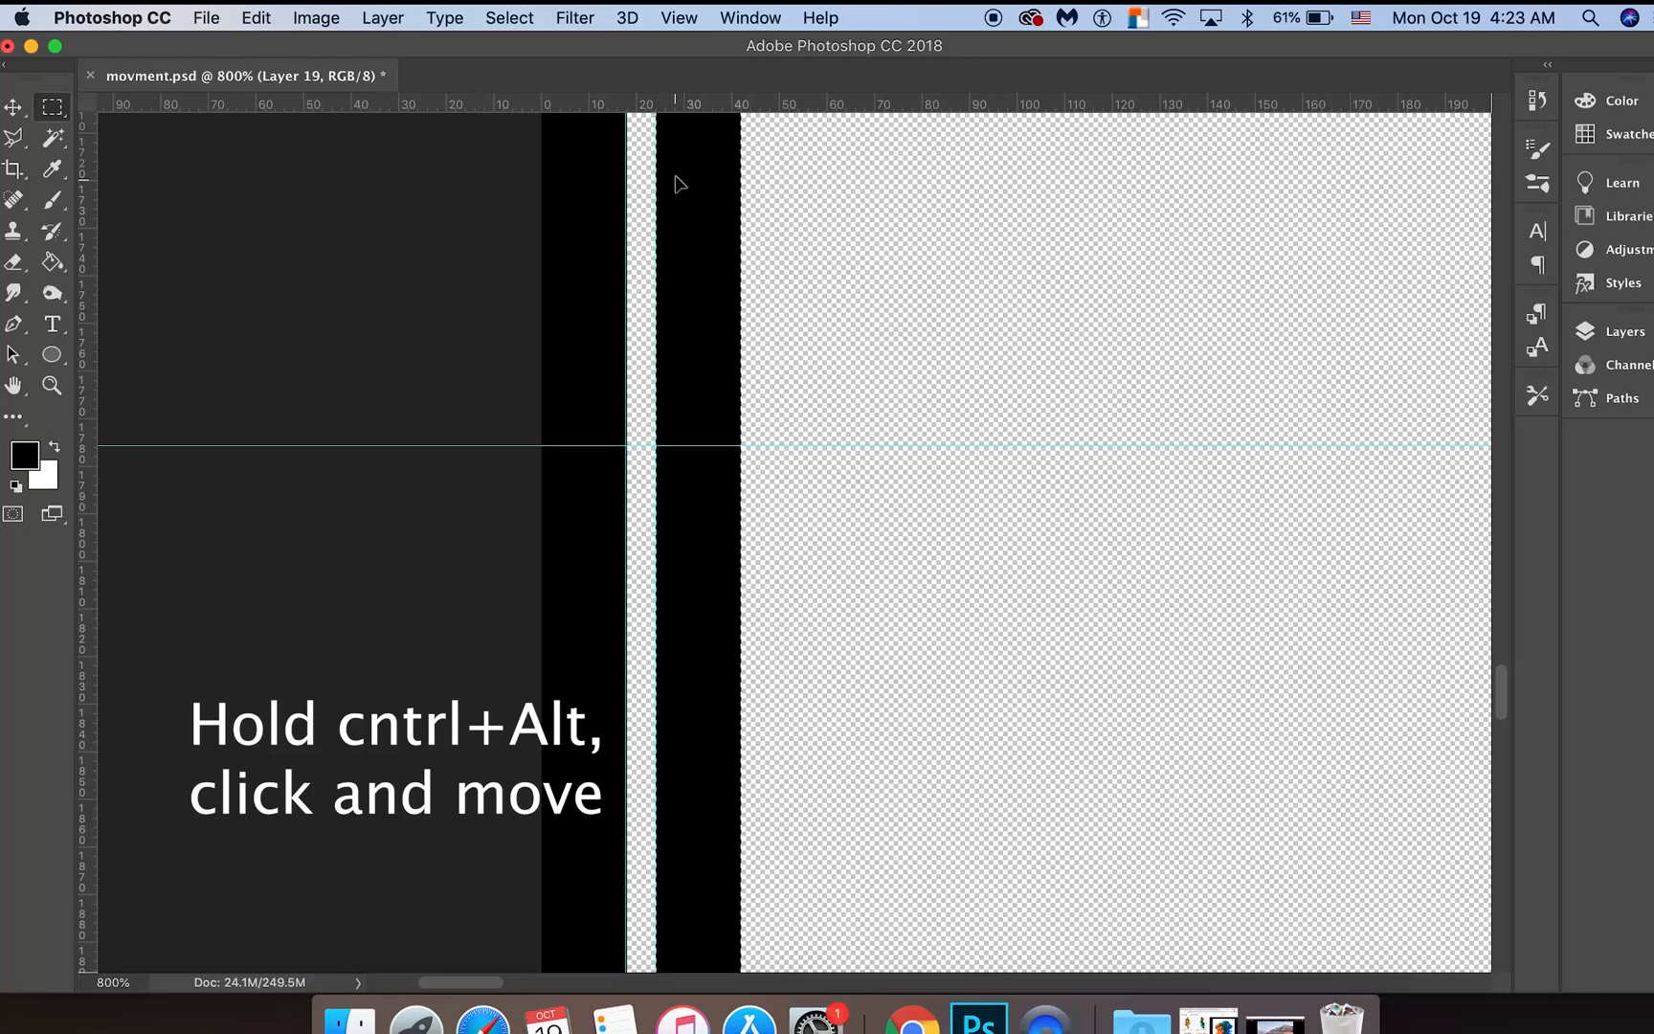
key(super+alt)
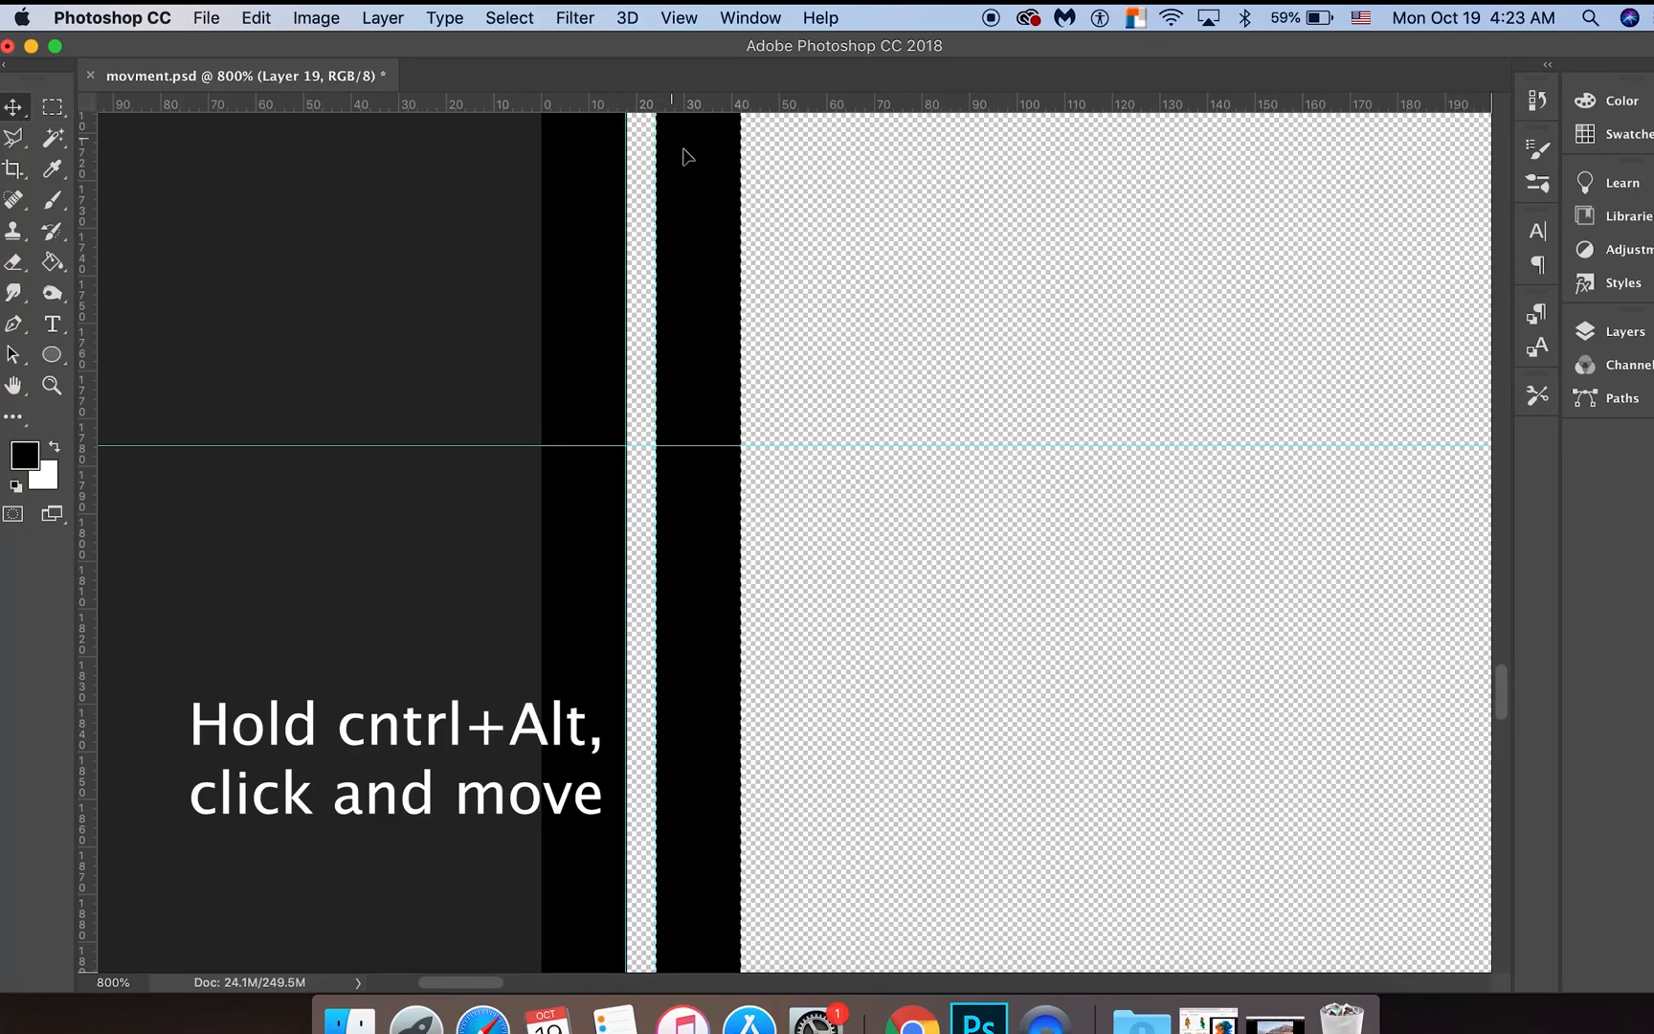
drag(705, 169, 934, 163)
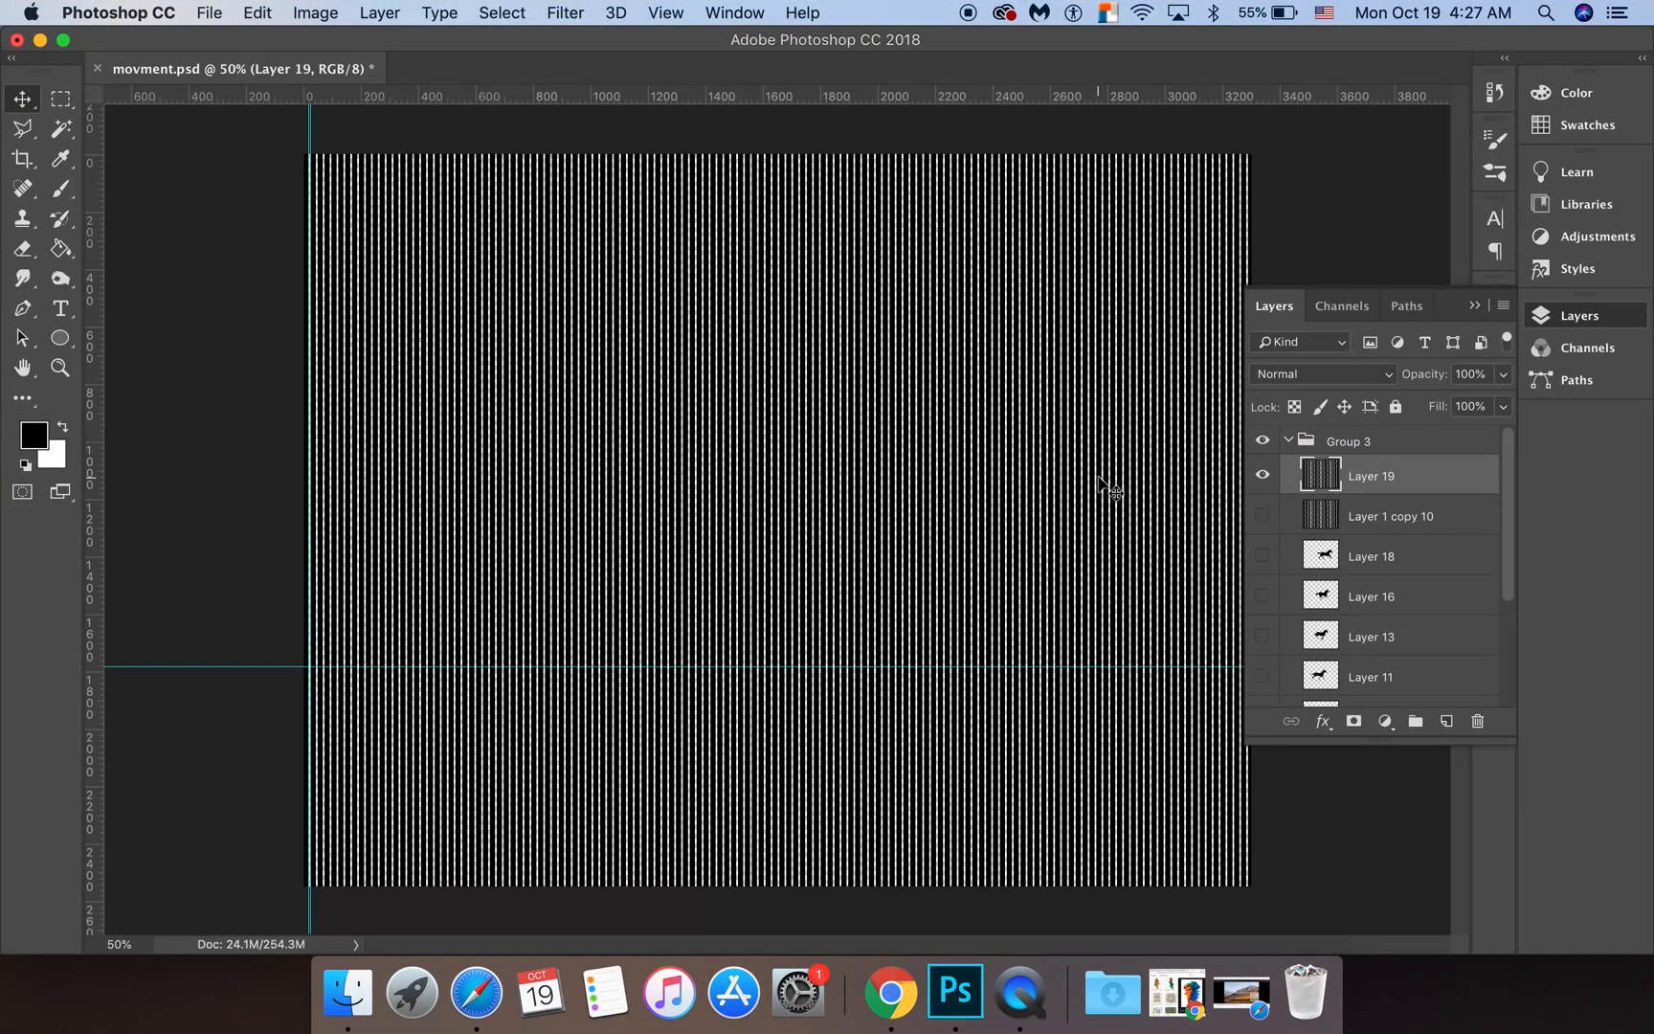
Hide the lines on Layer 19 and show only the horse on Layer 9
click(1262, 478)
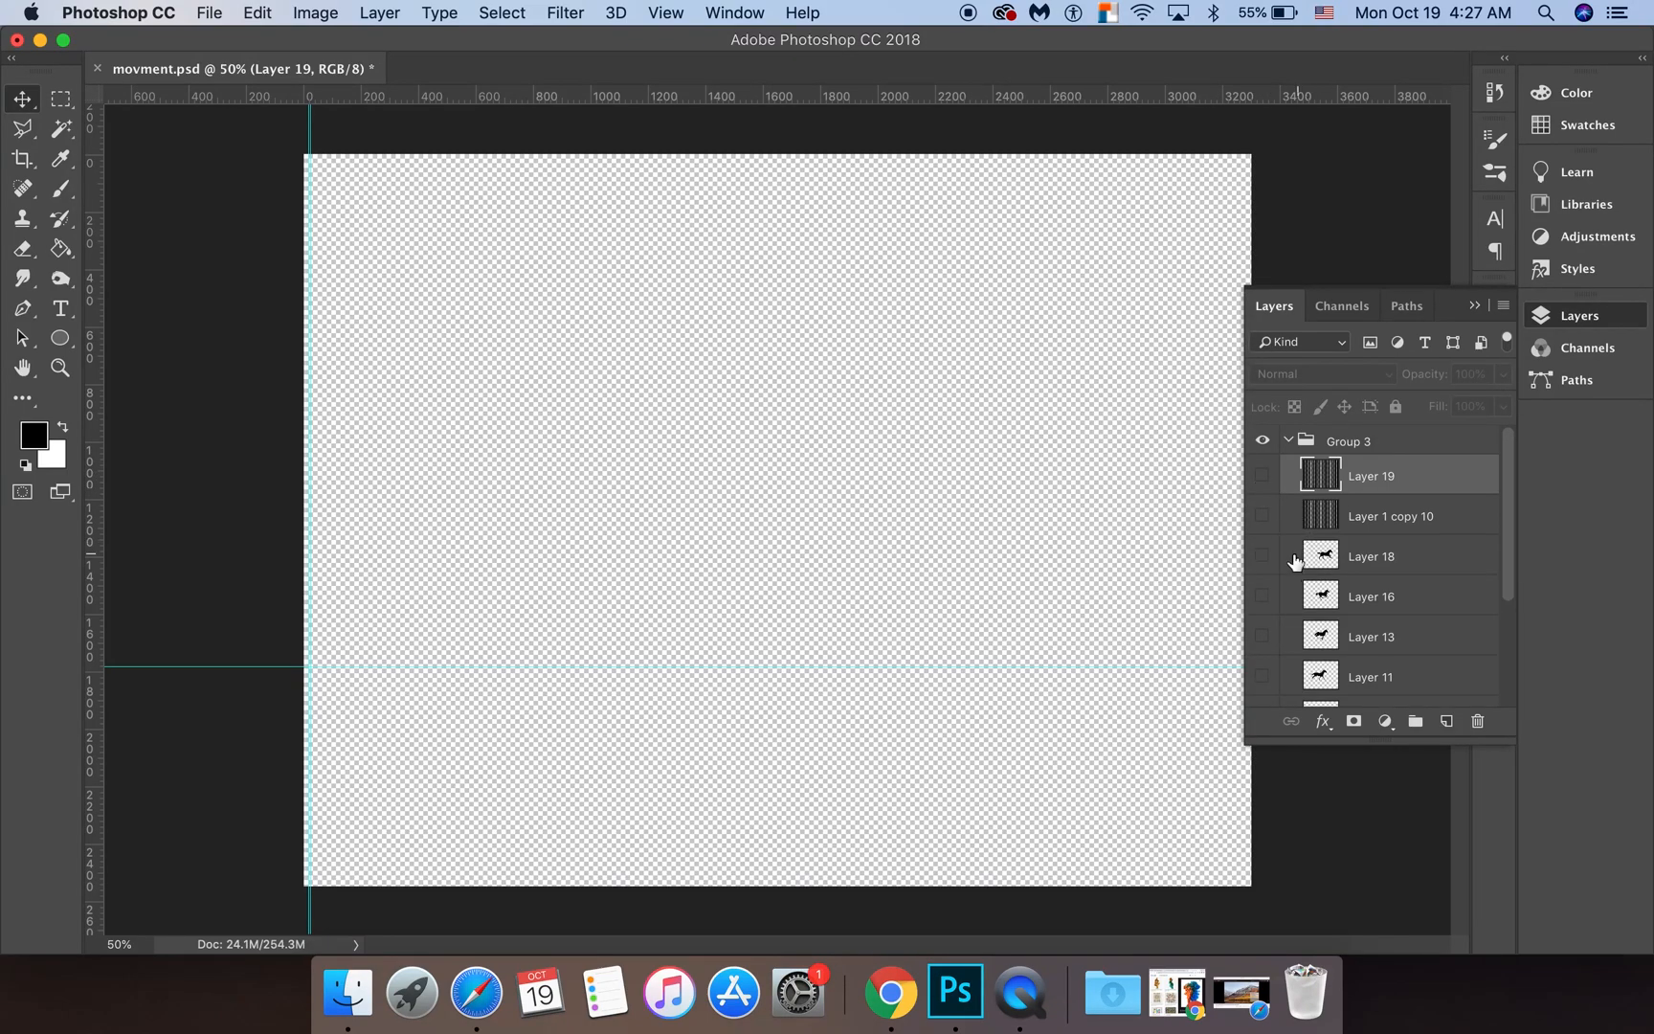
drag(1505, 536, 1518, 610)
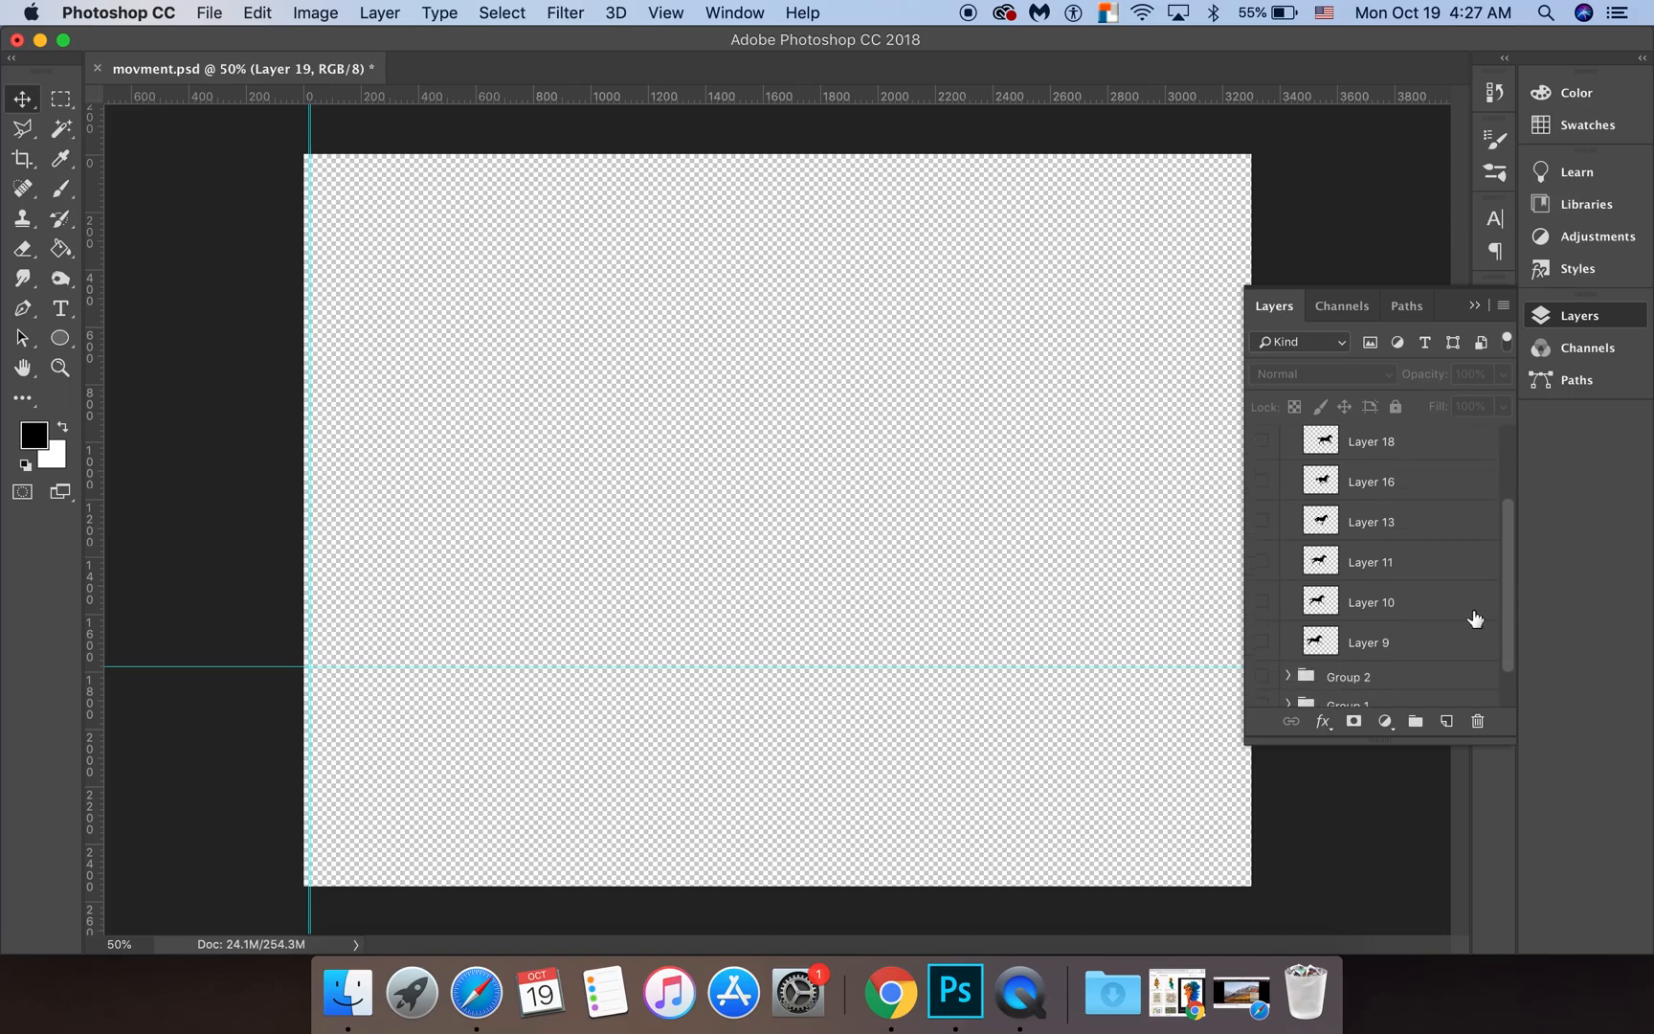
click(1262, 642)
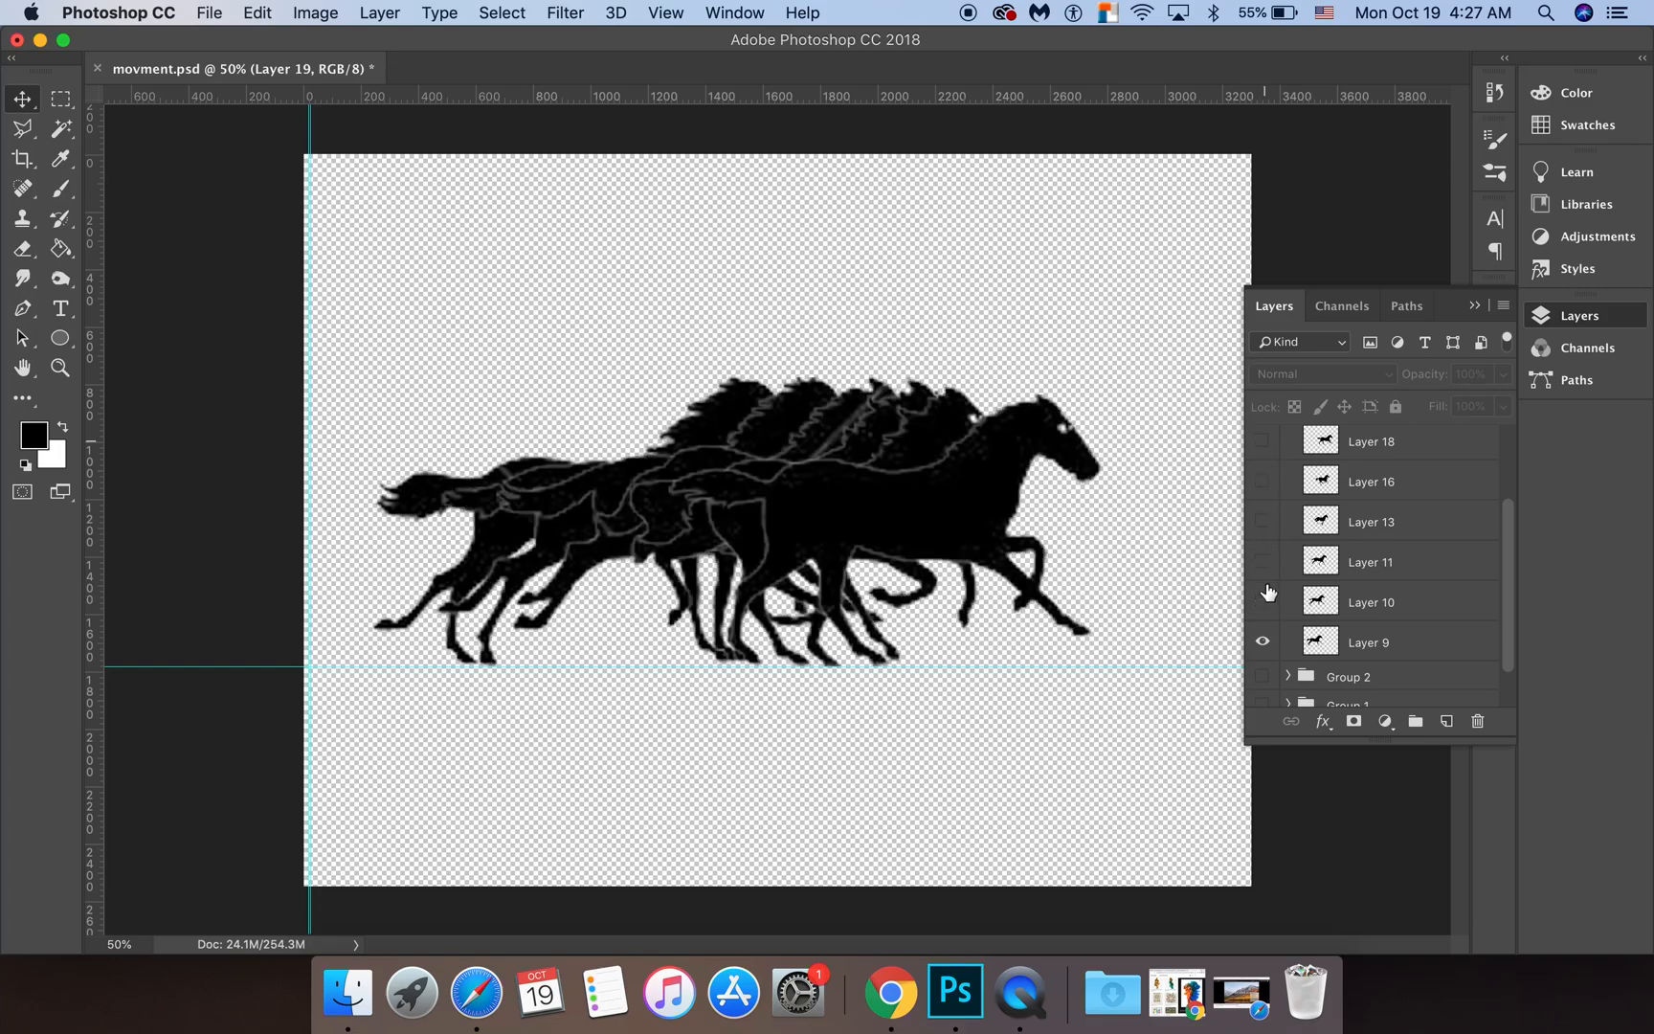
drag(1265, 585, 1263, 598)
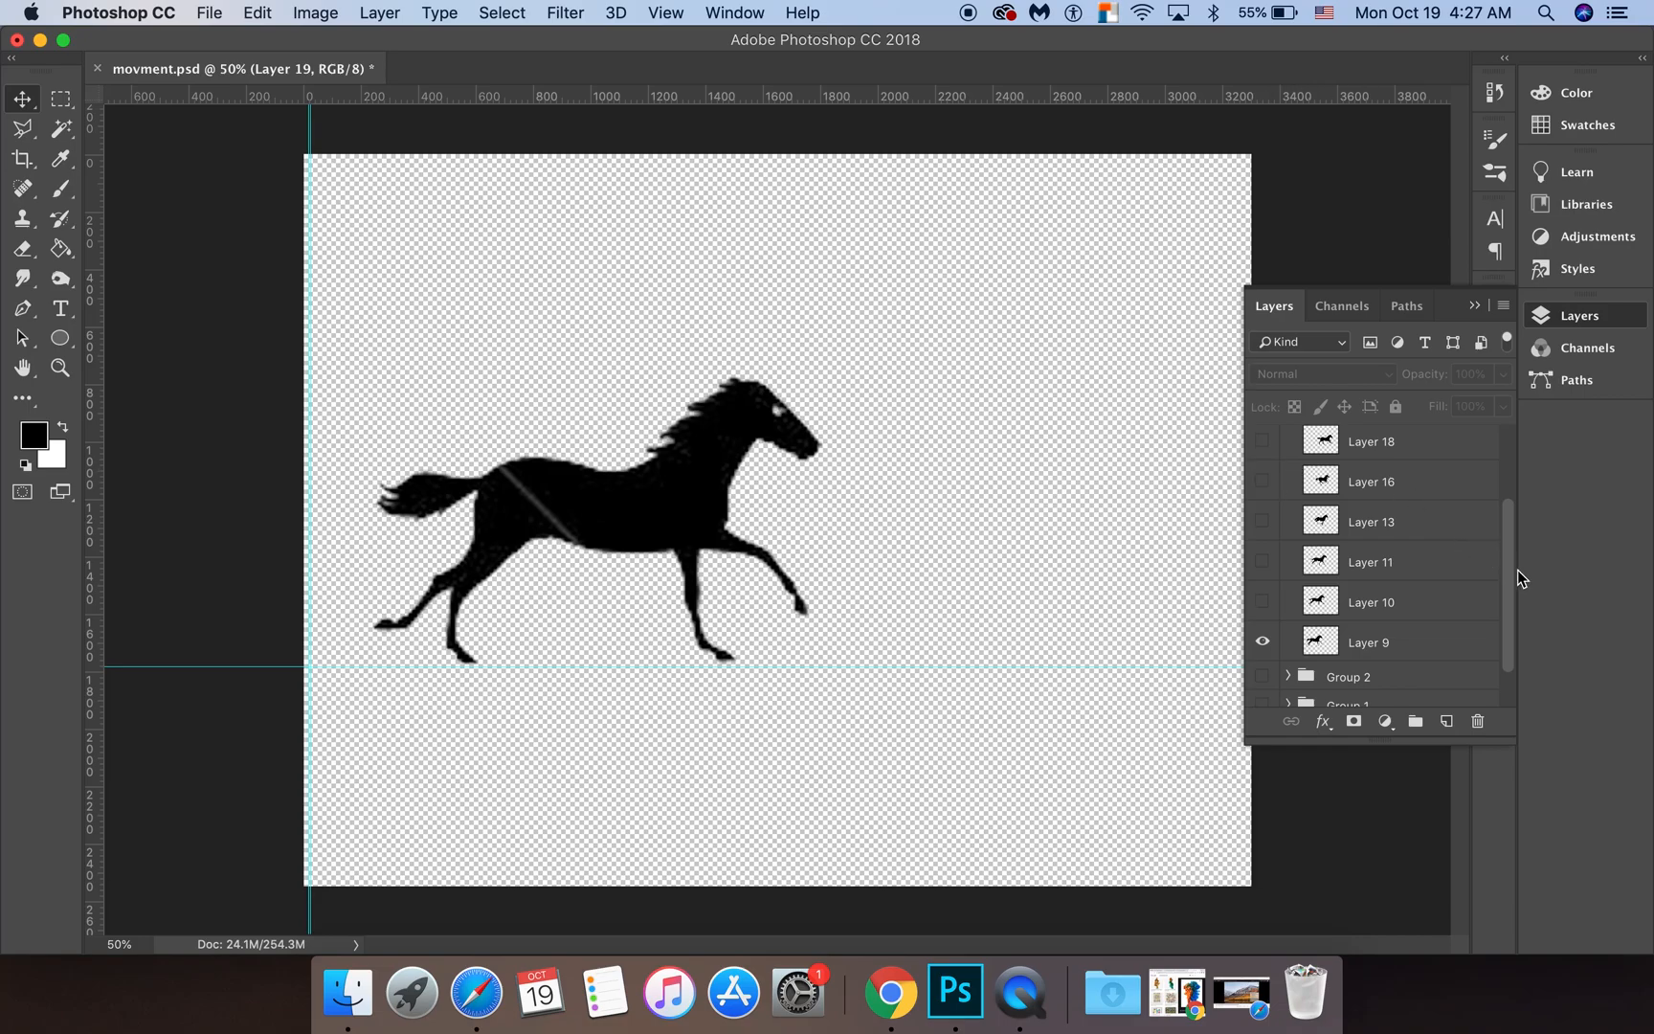
Load Layer 19's lines as a selection, delete that area from the horse on Layer 9, and deselect
drag(1506, 572, 1507, 519)
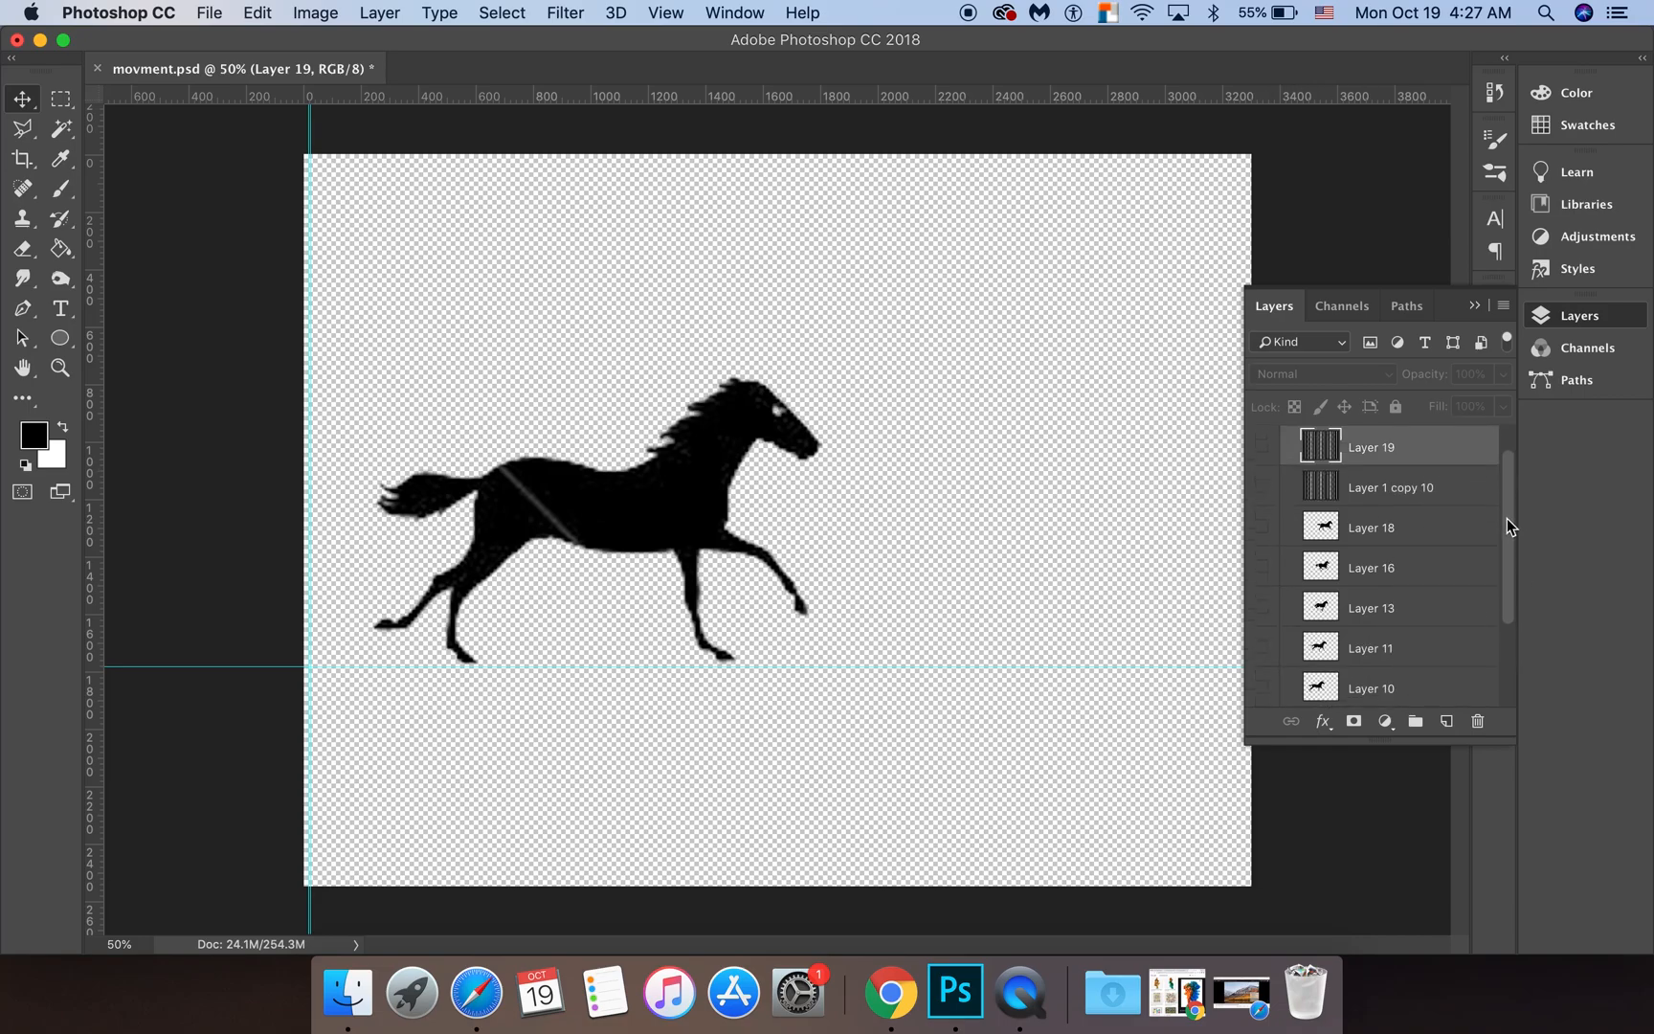
click(1321, 493)
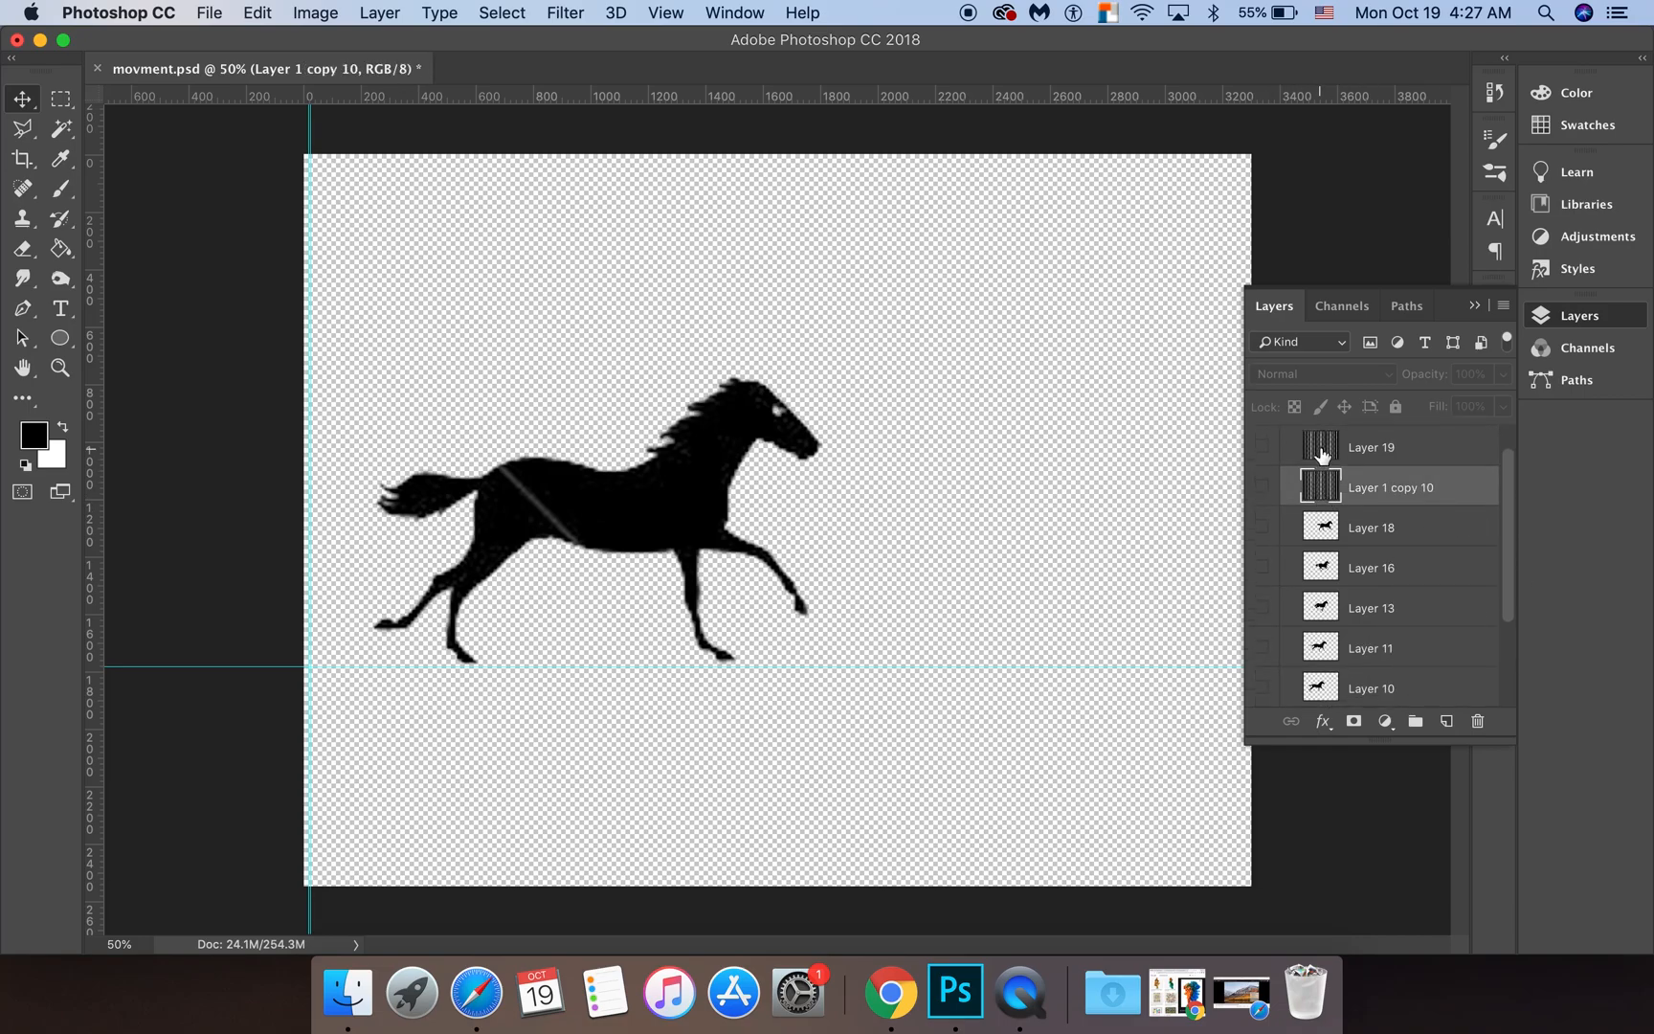
click(1322, 453)
super+click(1321, 451)
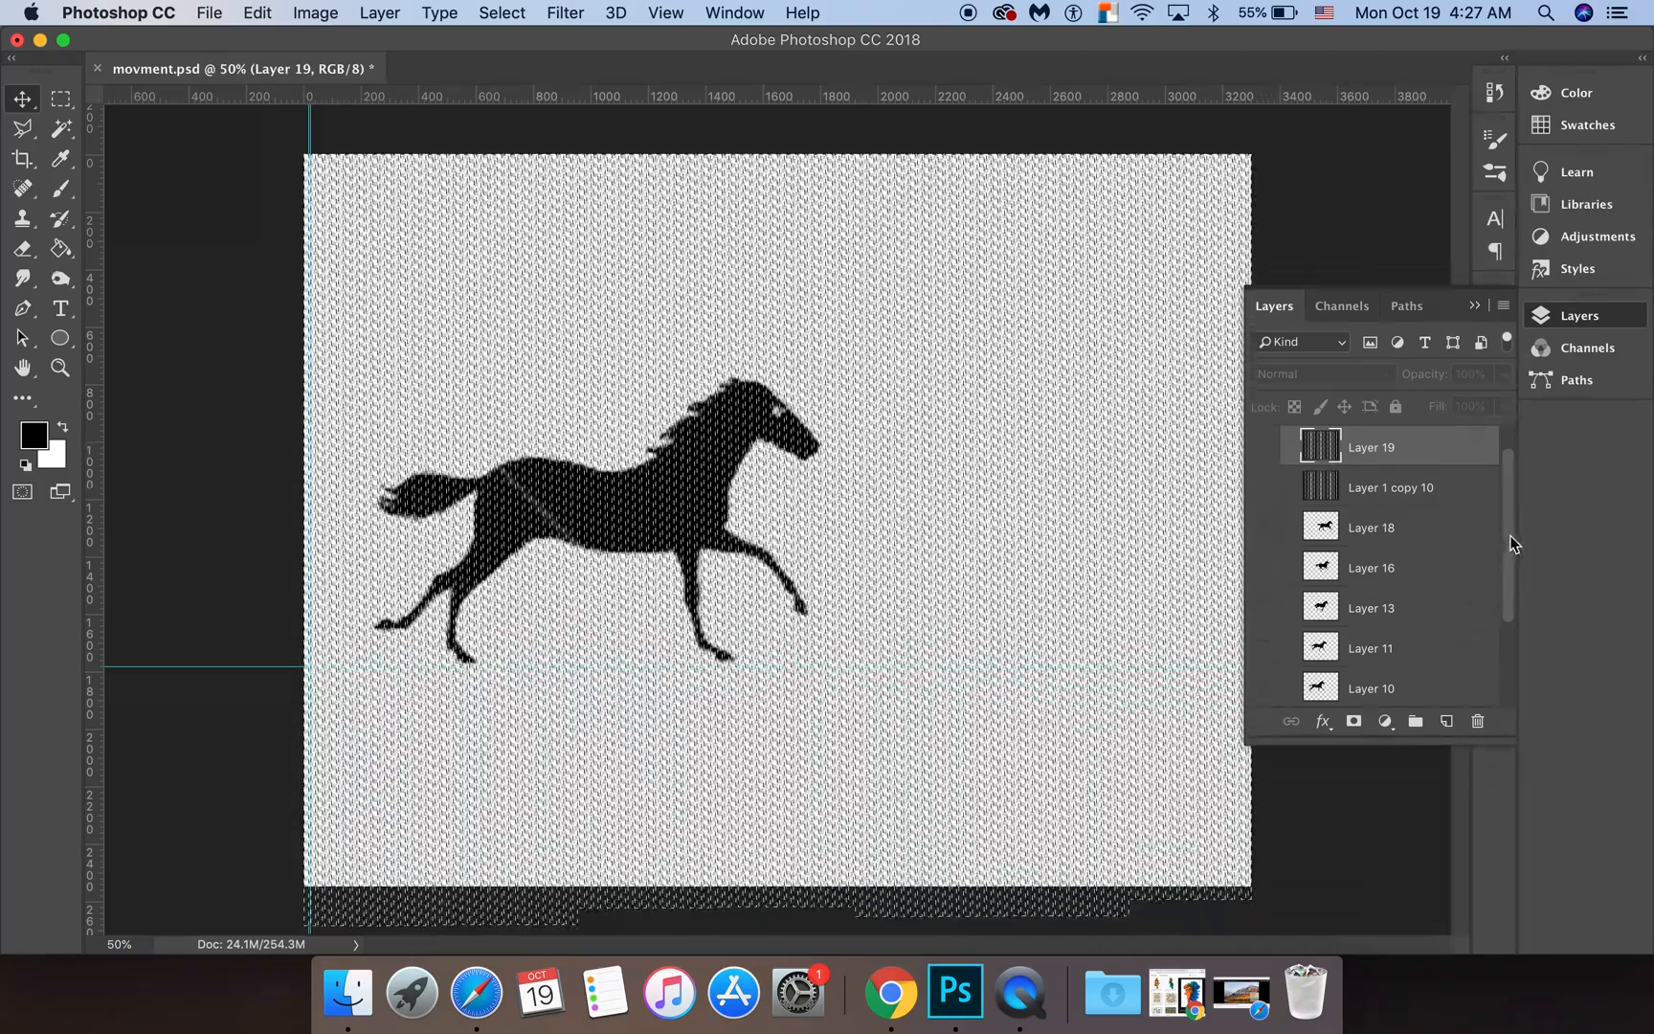
drag(1509, 543, 1512, 562)
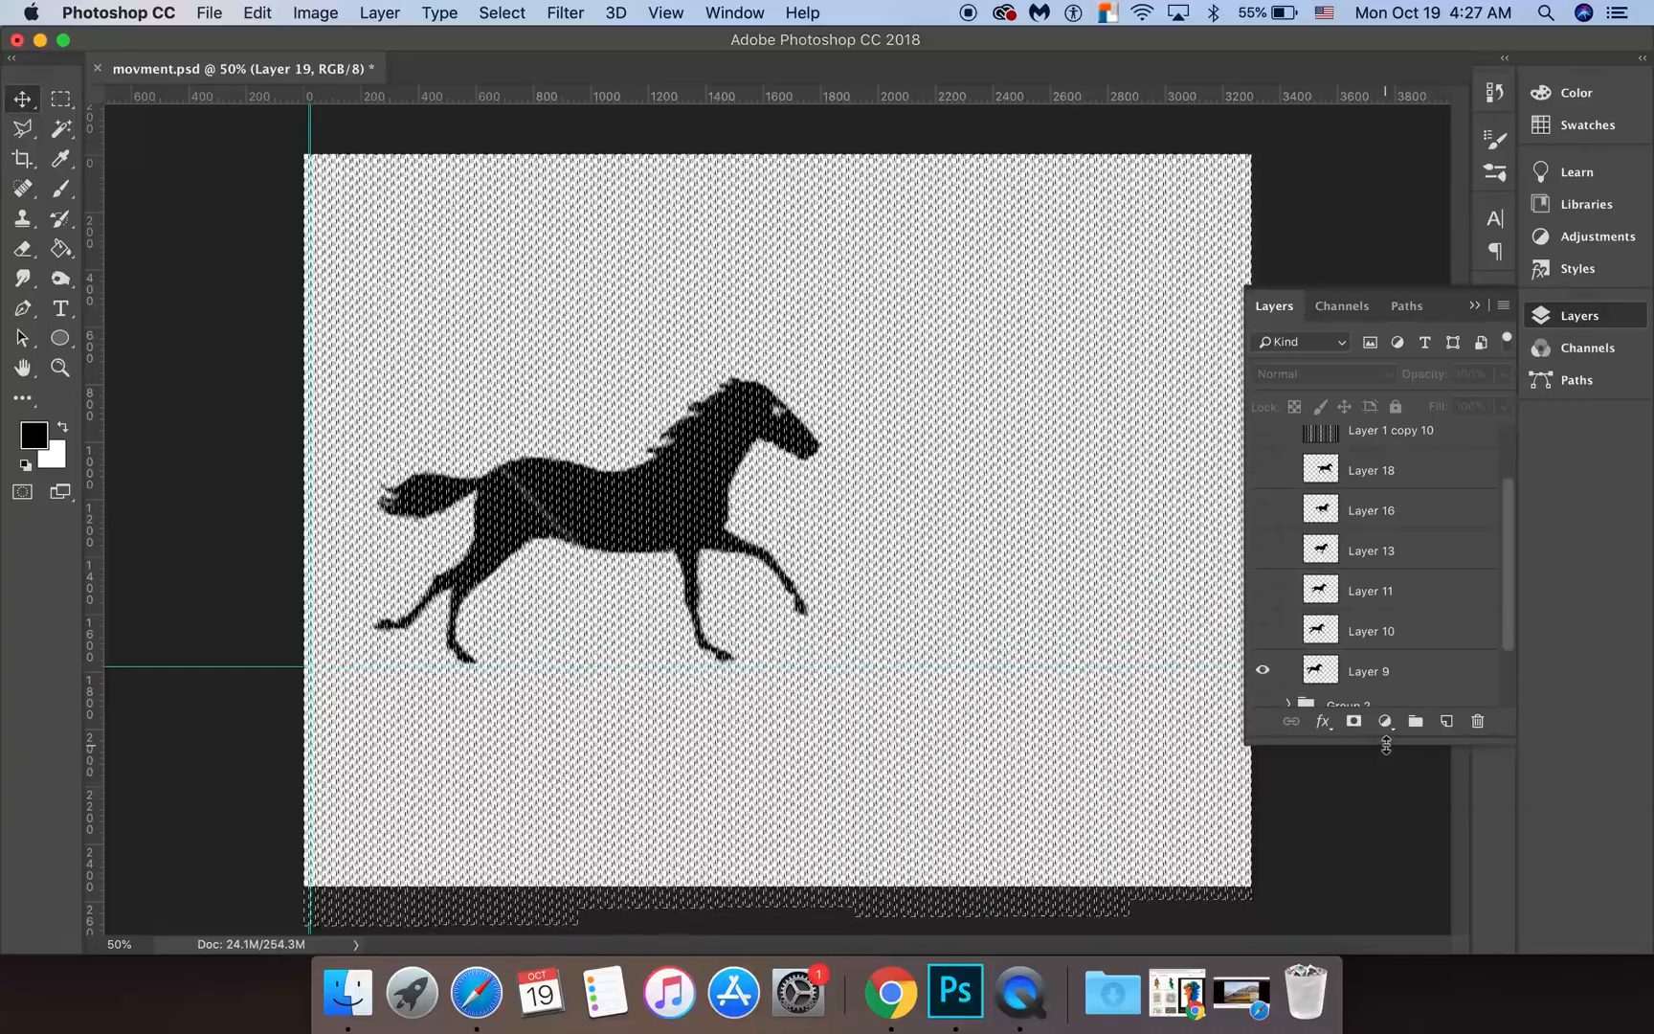
drag(1388, 742, 1396, 909)
click(1359, 743)
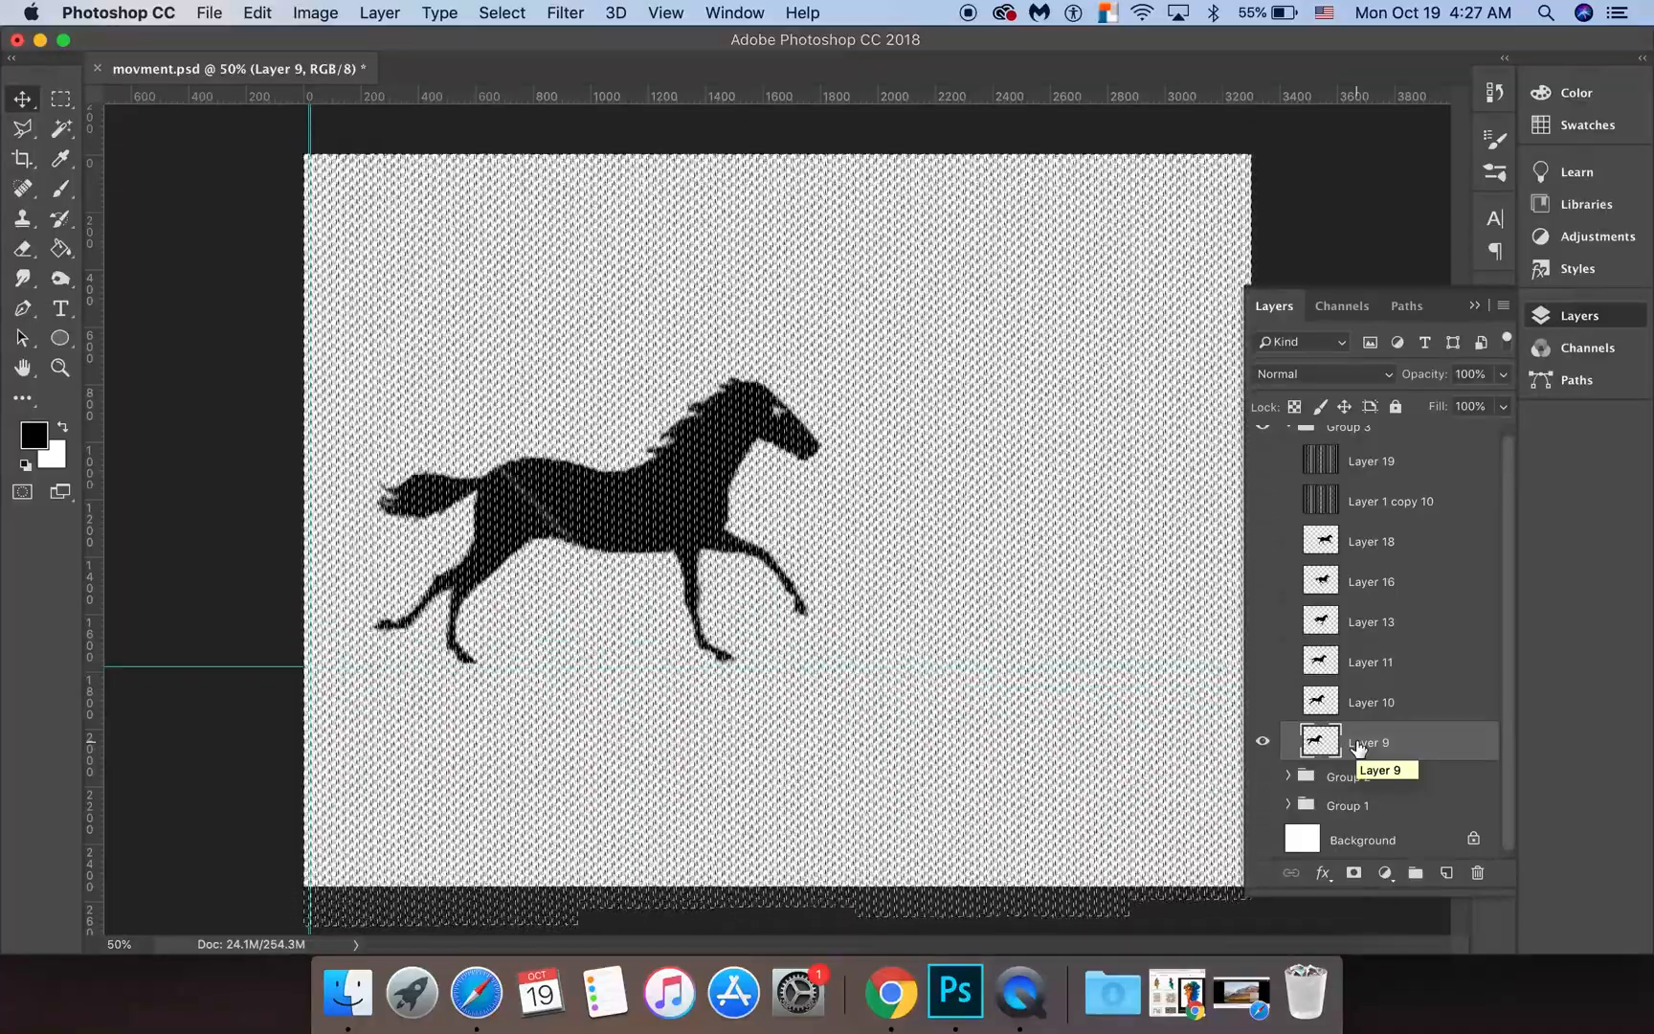
key(Delete)
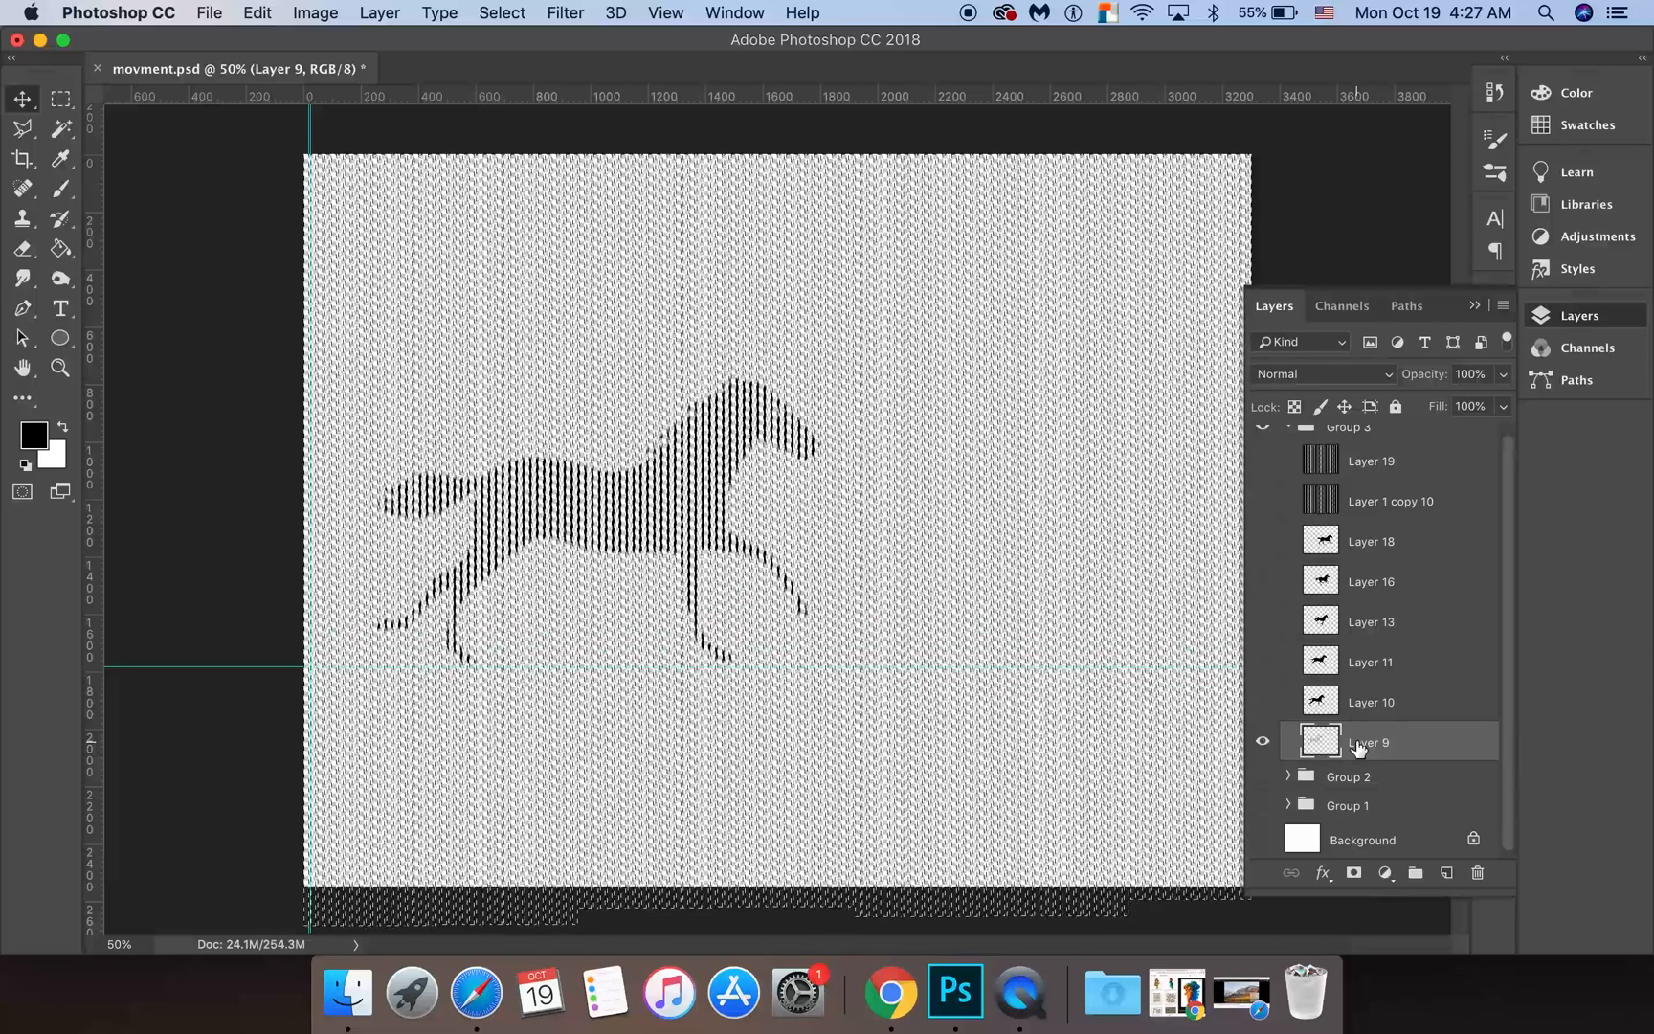
key(super+d)
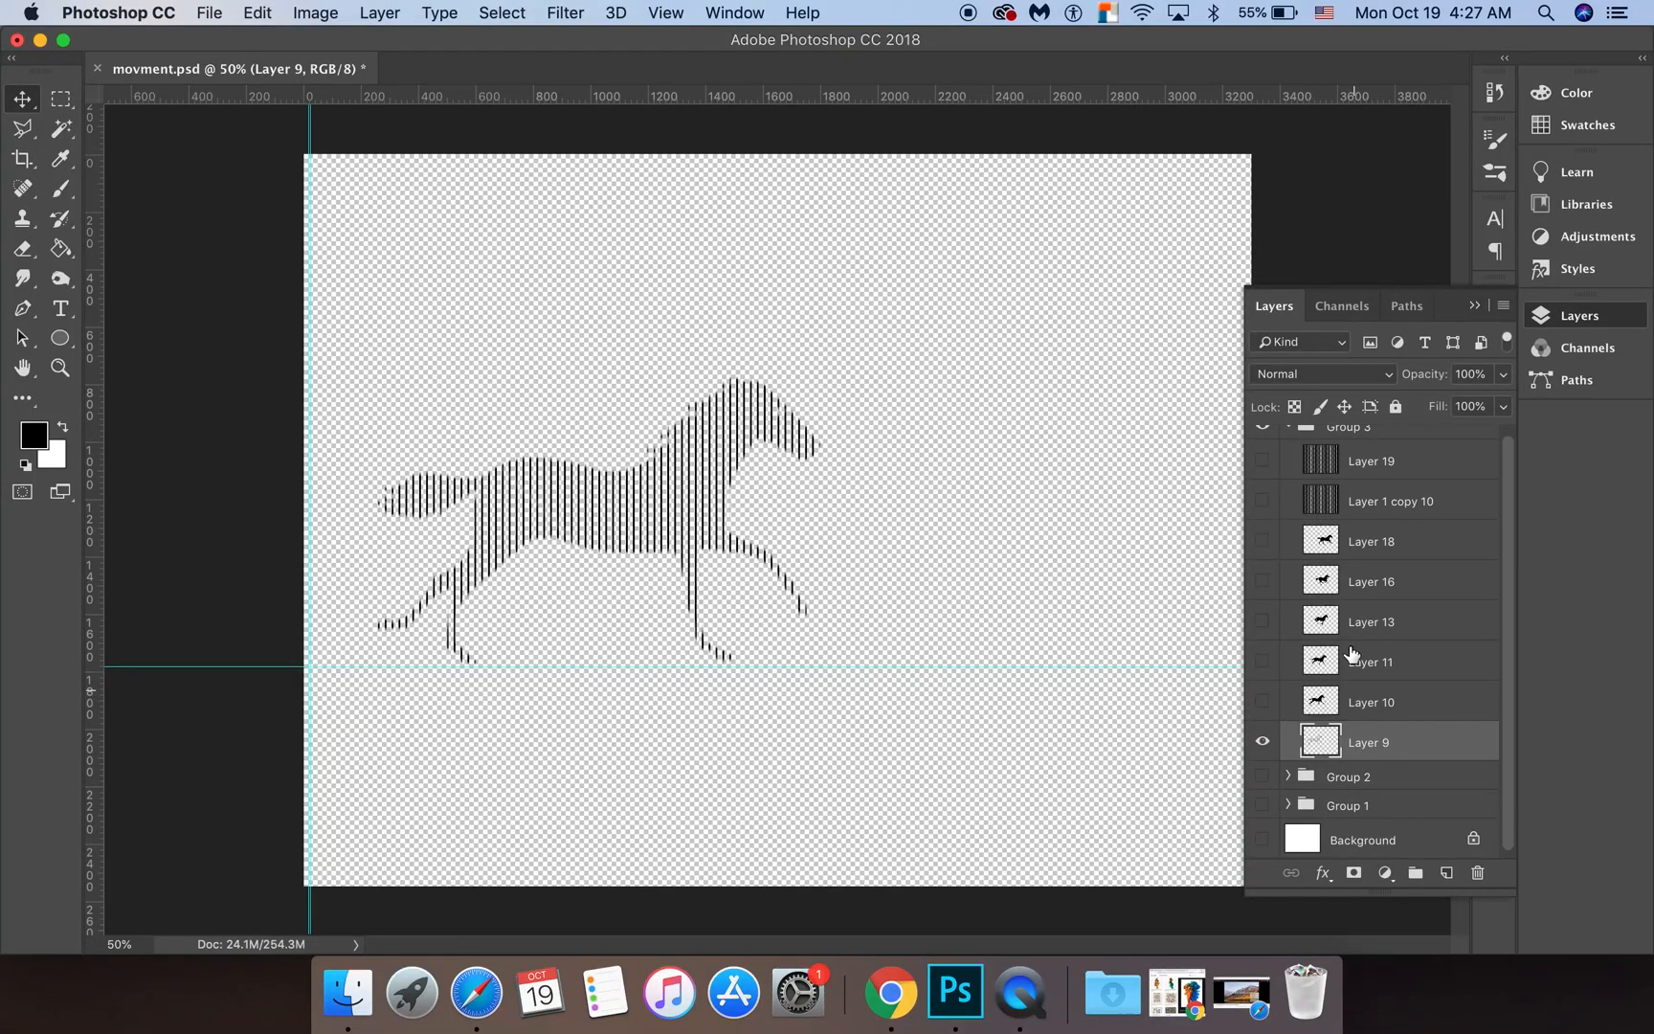
Show Layer 19, hide Layer 9, and nudge the lines three increments to the right
click(1357, 467)
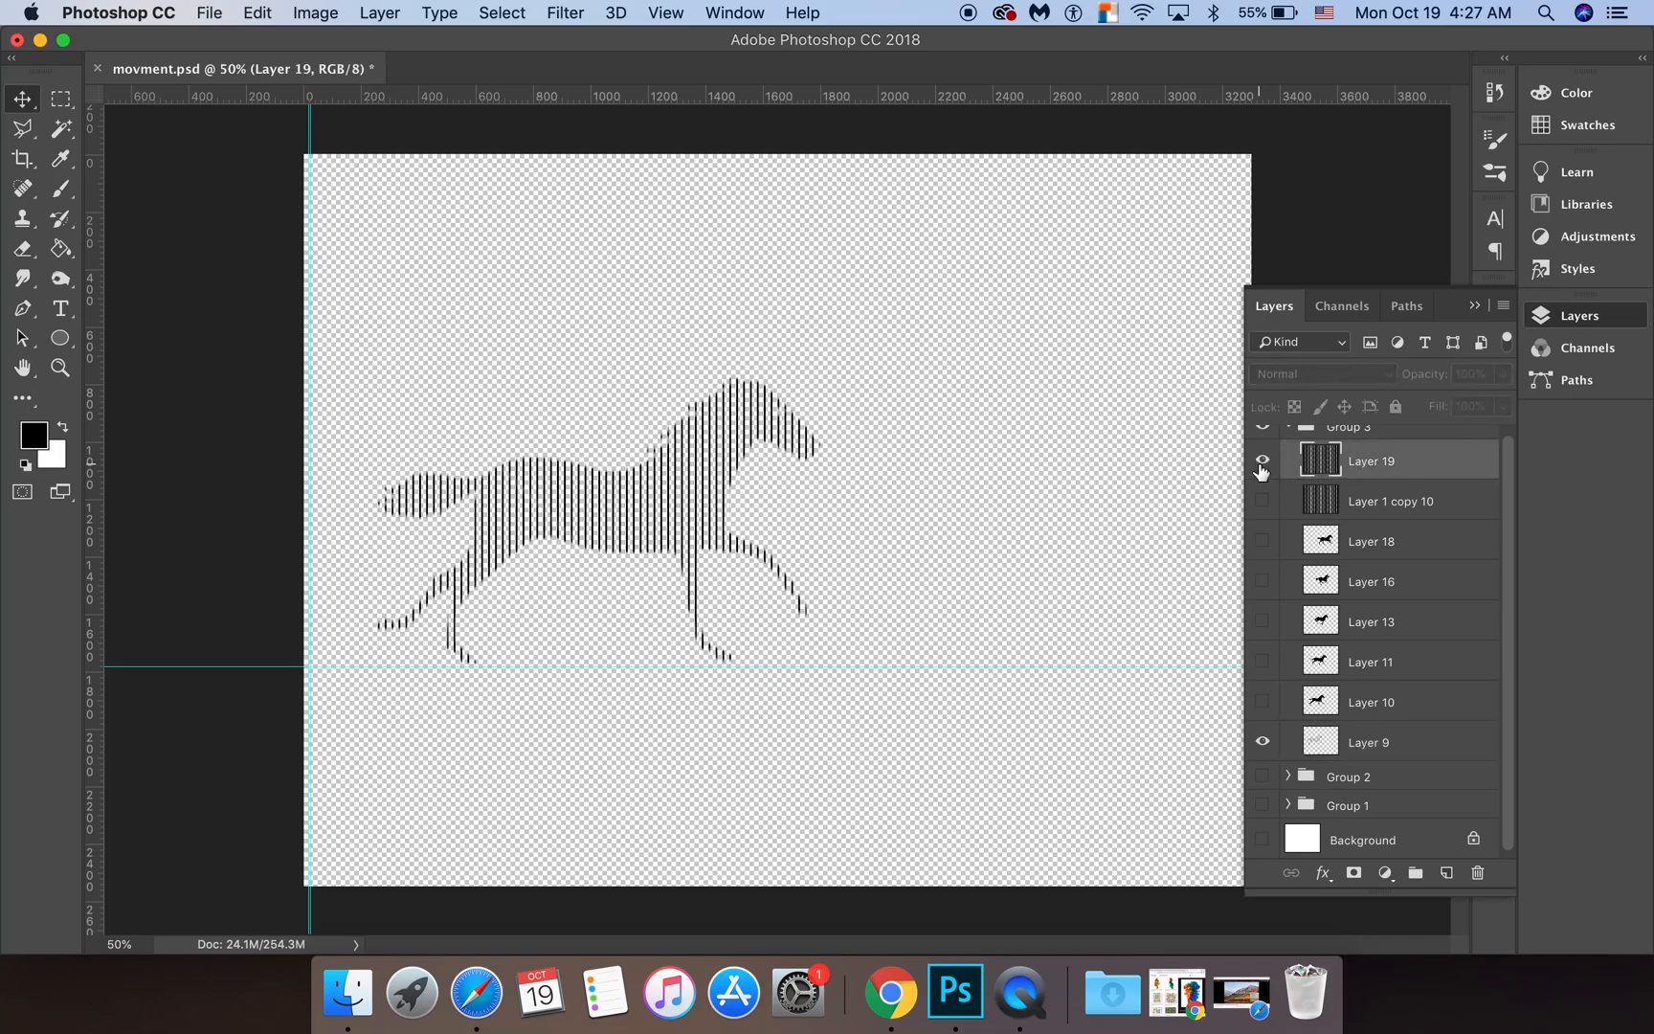
click(1261, 462)
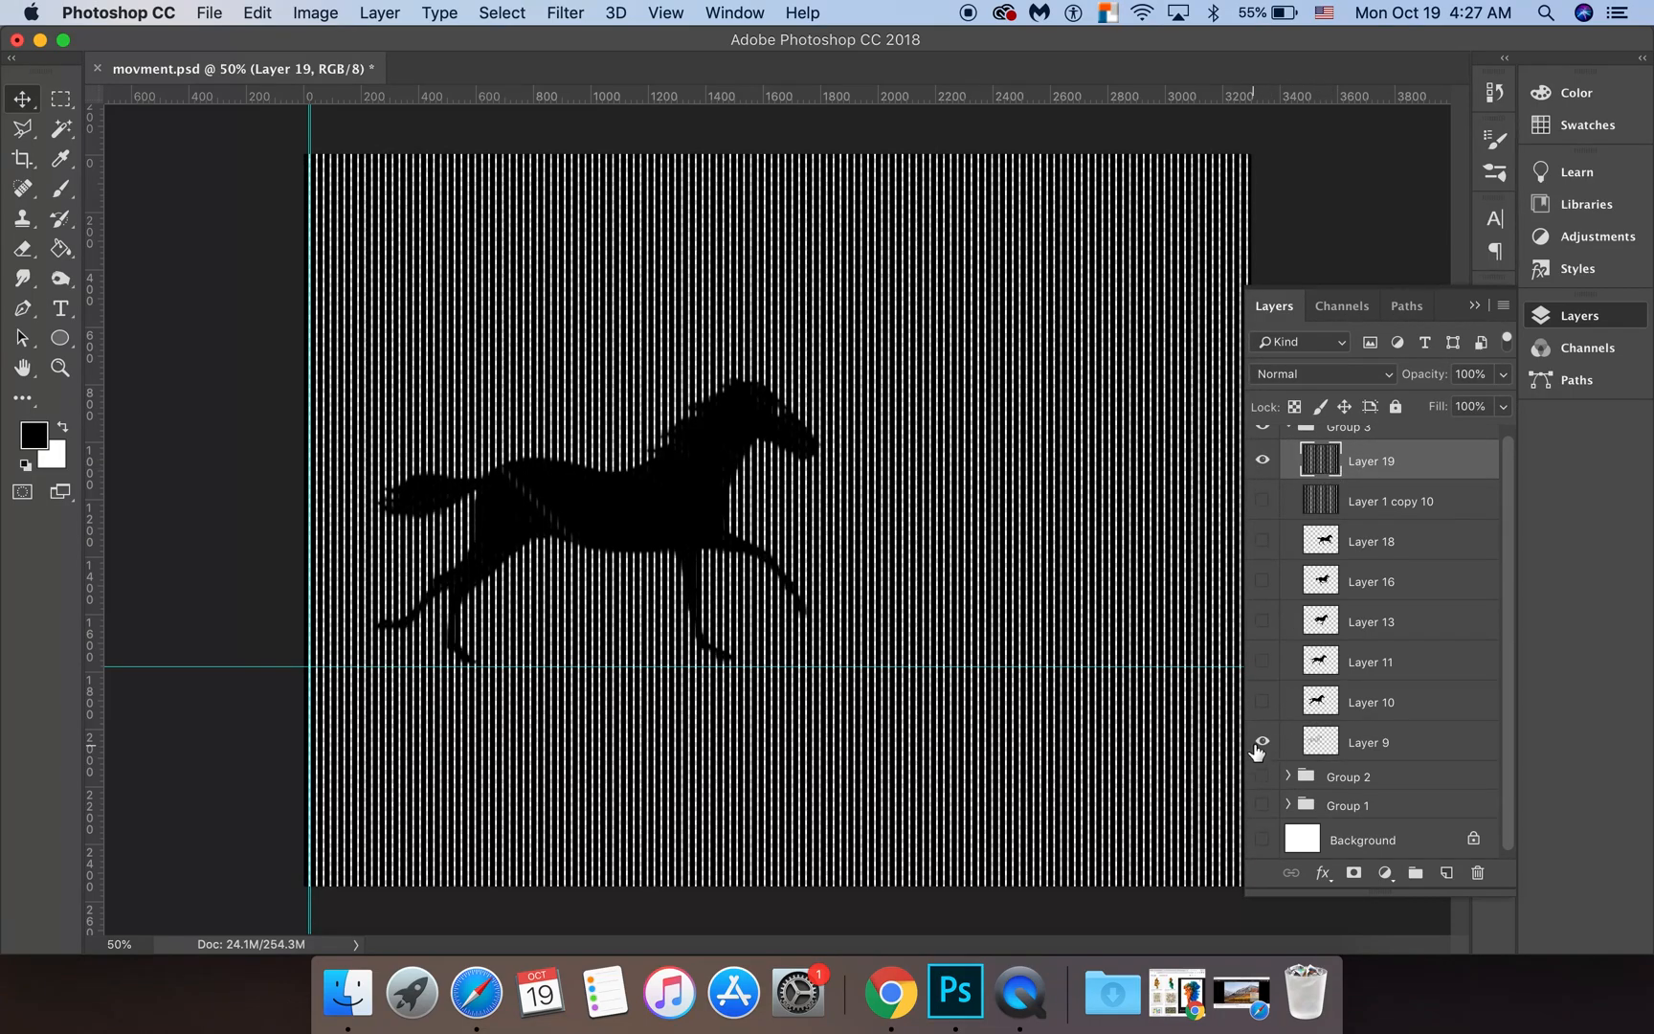
click(1262, 743)
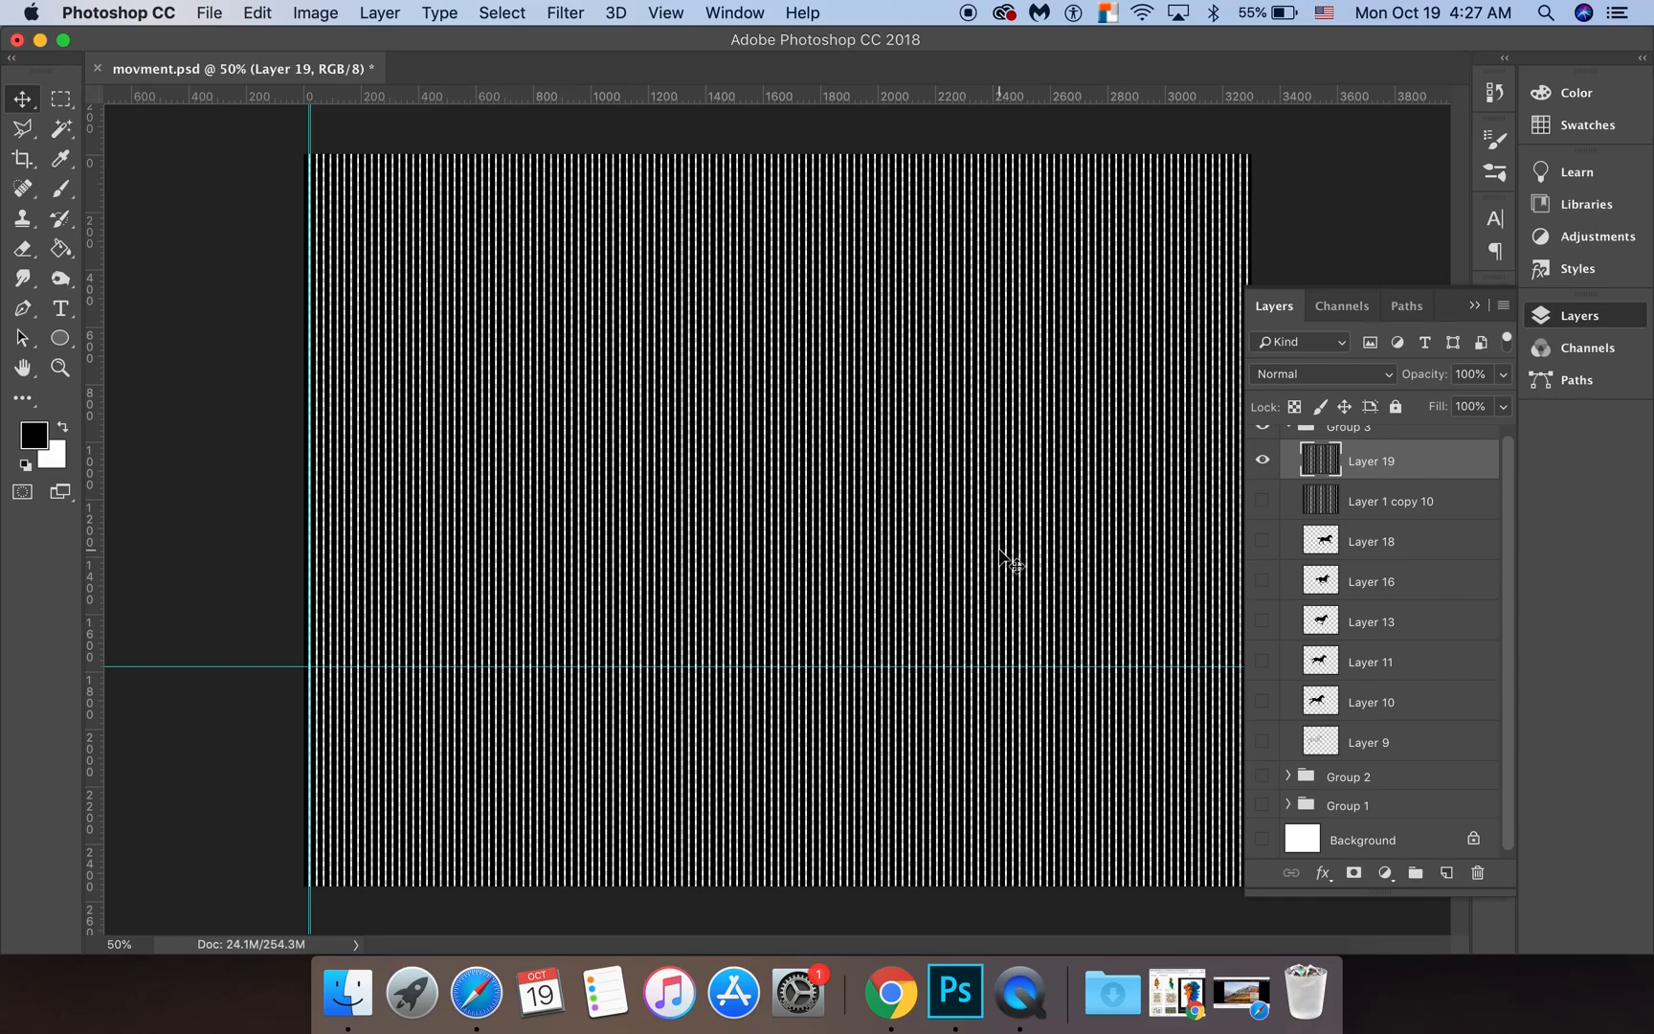
key(Right)
key(Right)
key(Right)
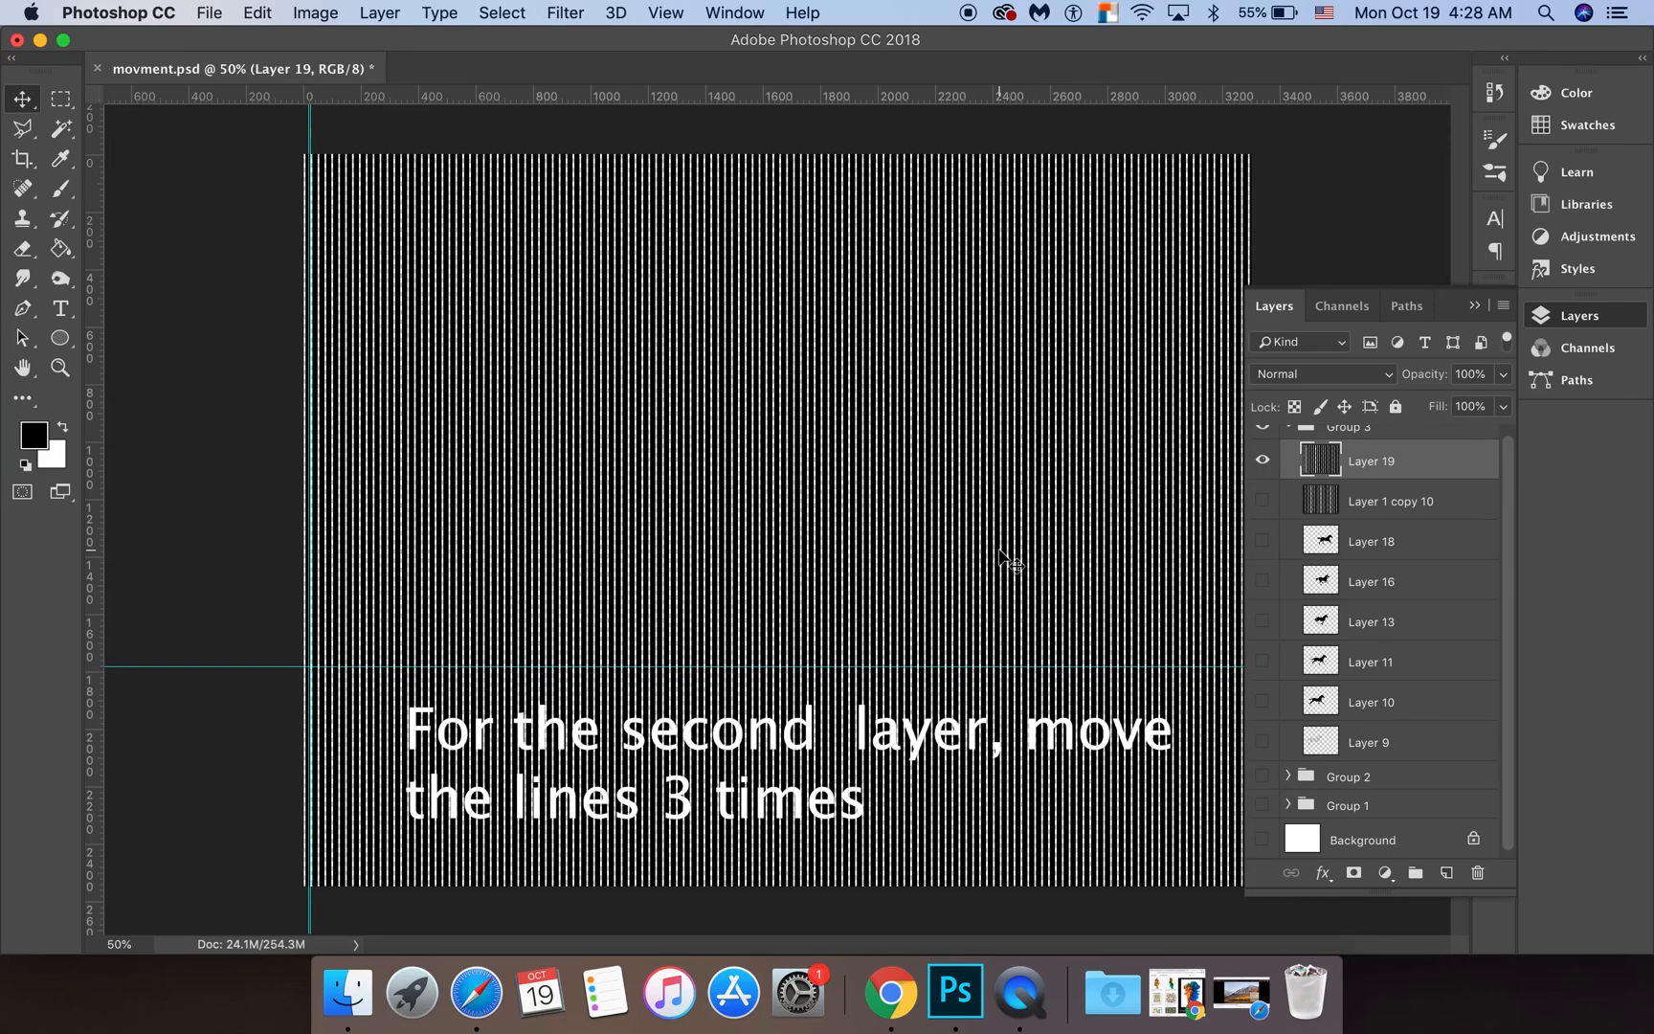
Cut the shifted line pattern of Layer 19 out of the horse on Layer 10, deselect, and hide Layer 10
click(1263, 703)
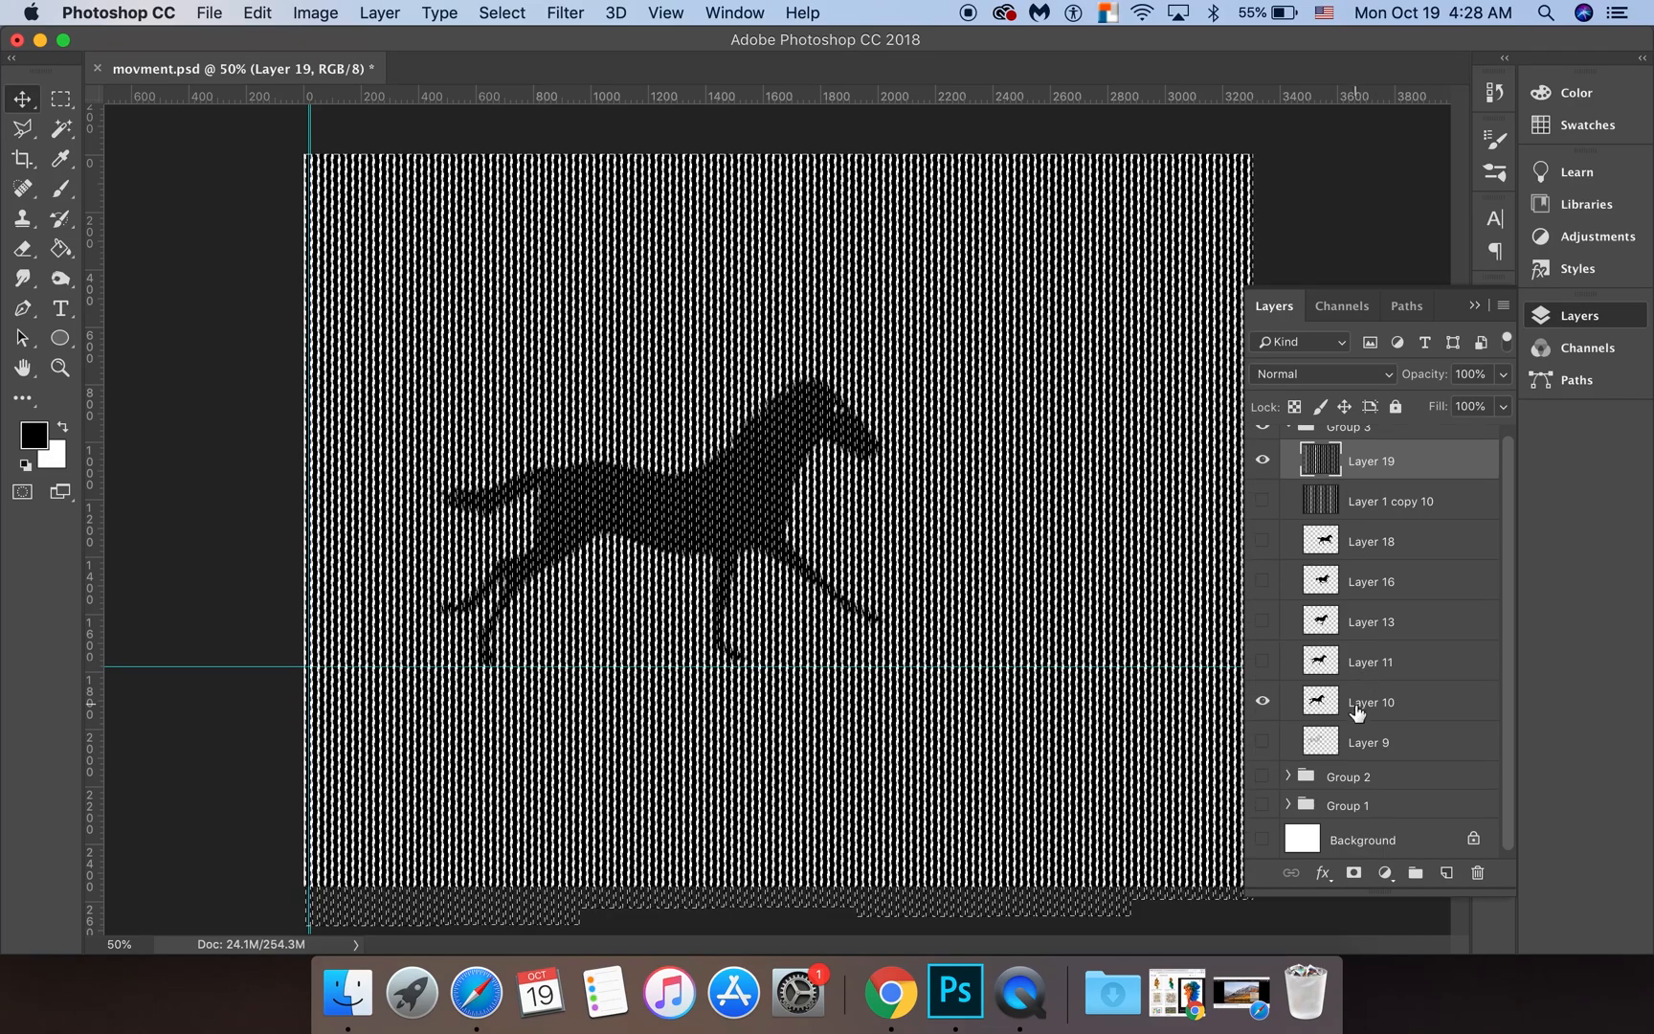
click(1348, 704)
key(Delete)
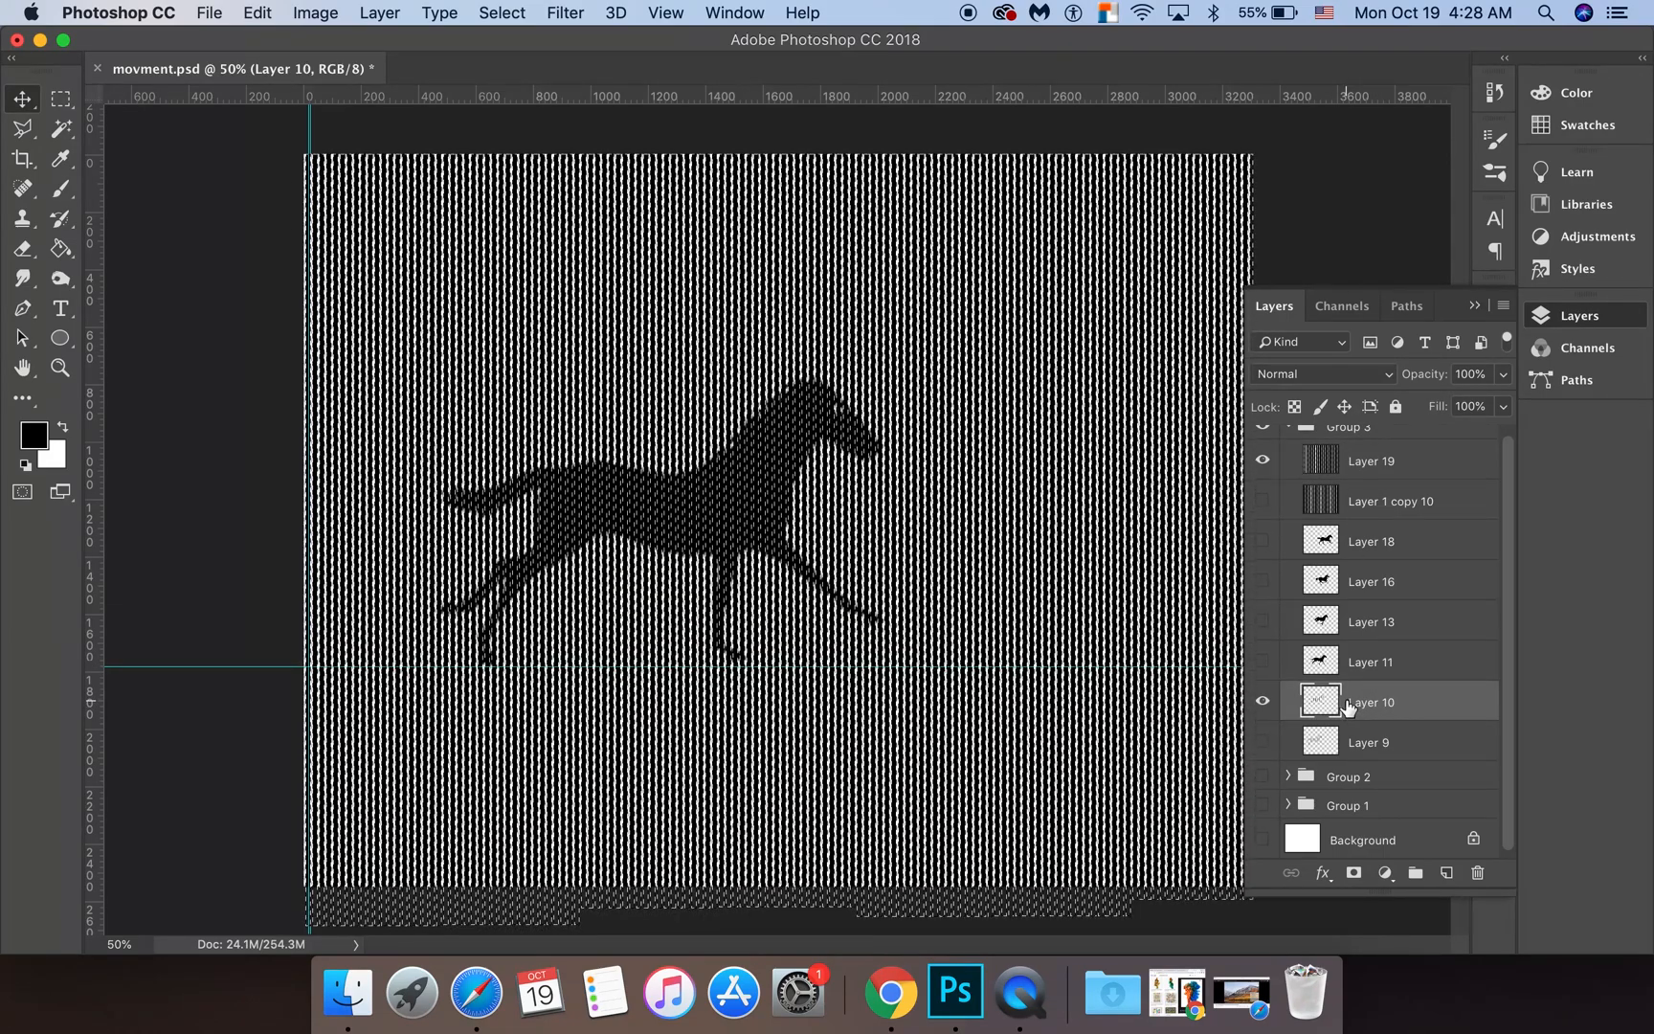
key(super+d)
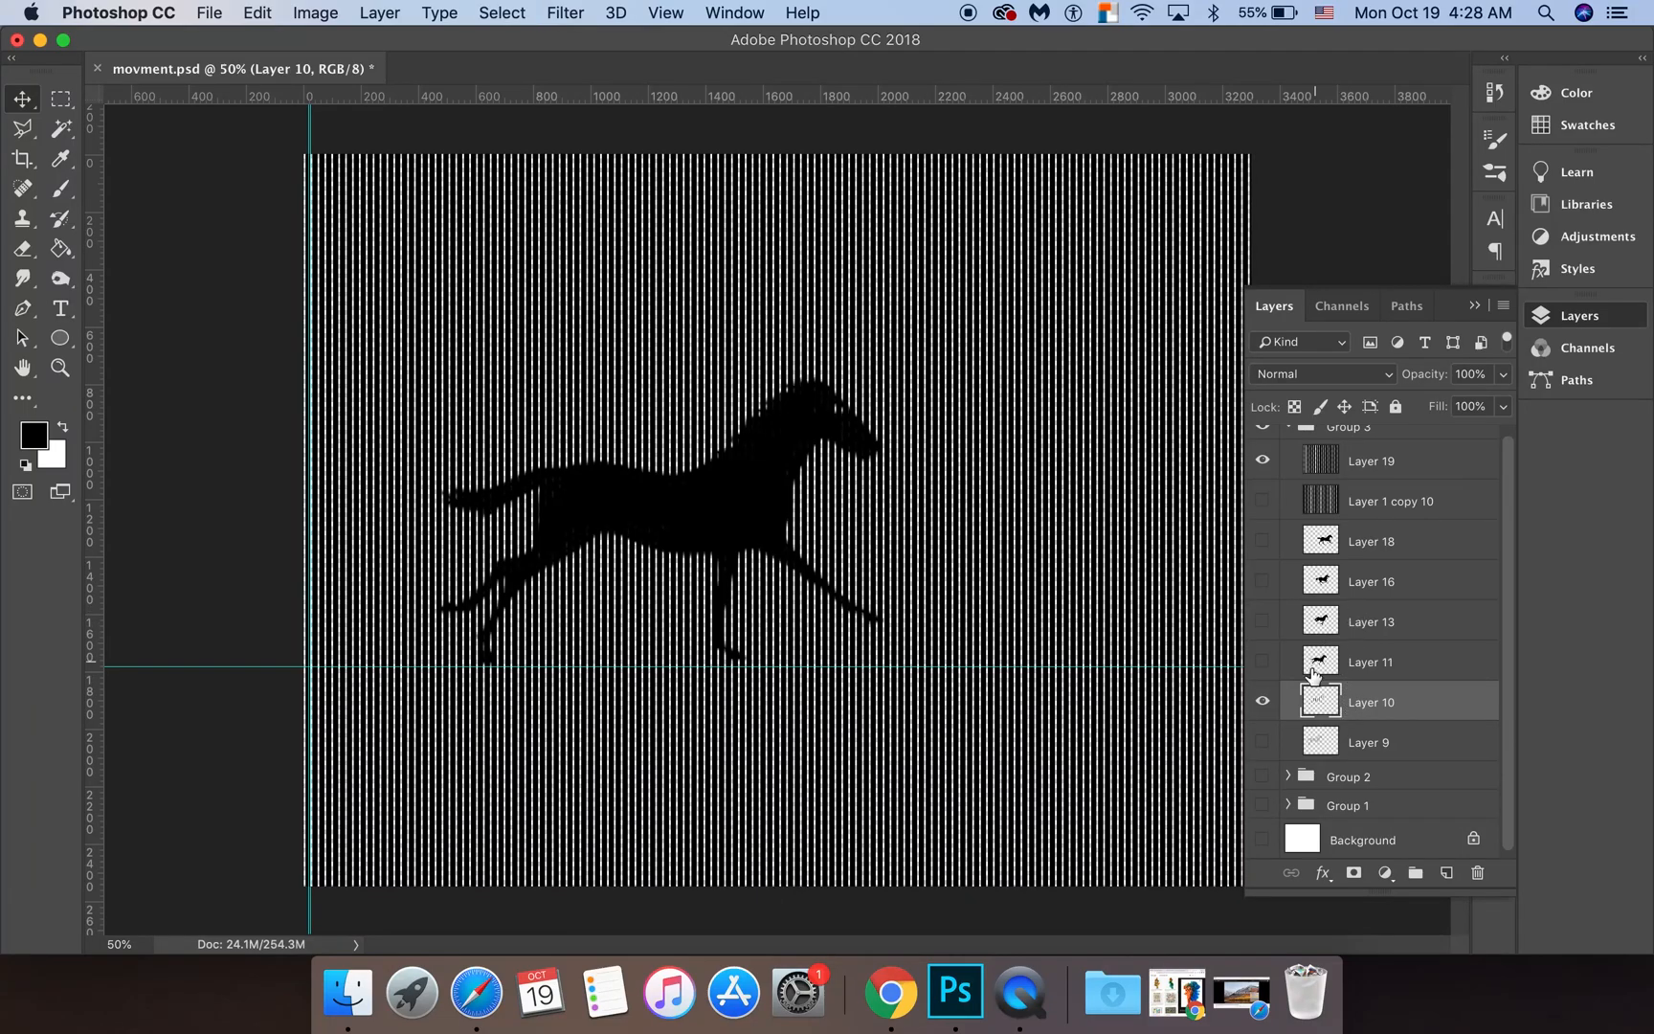
click(1262, 704)
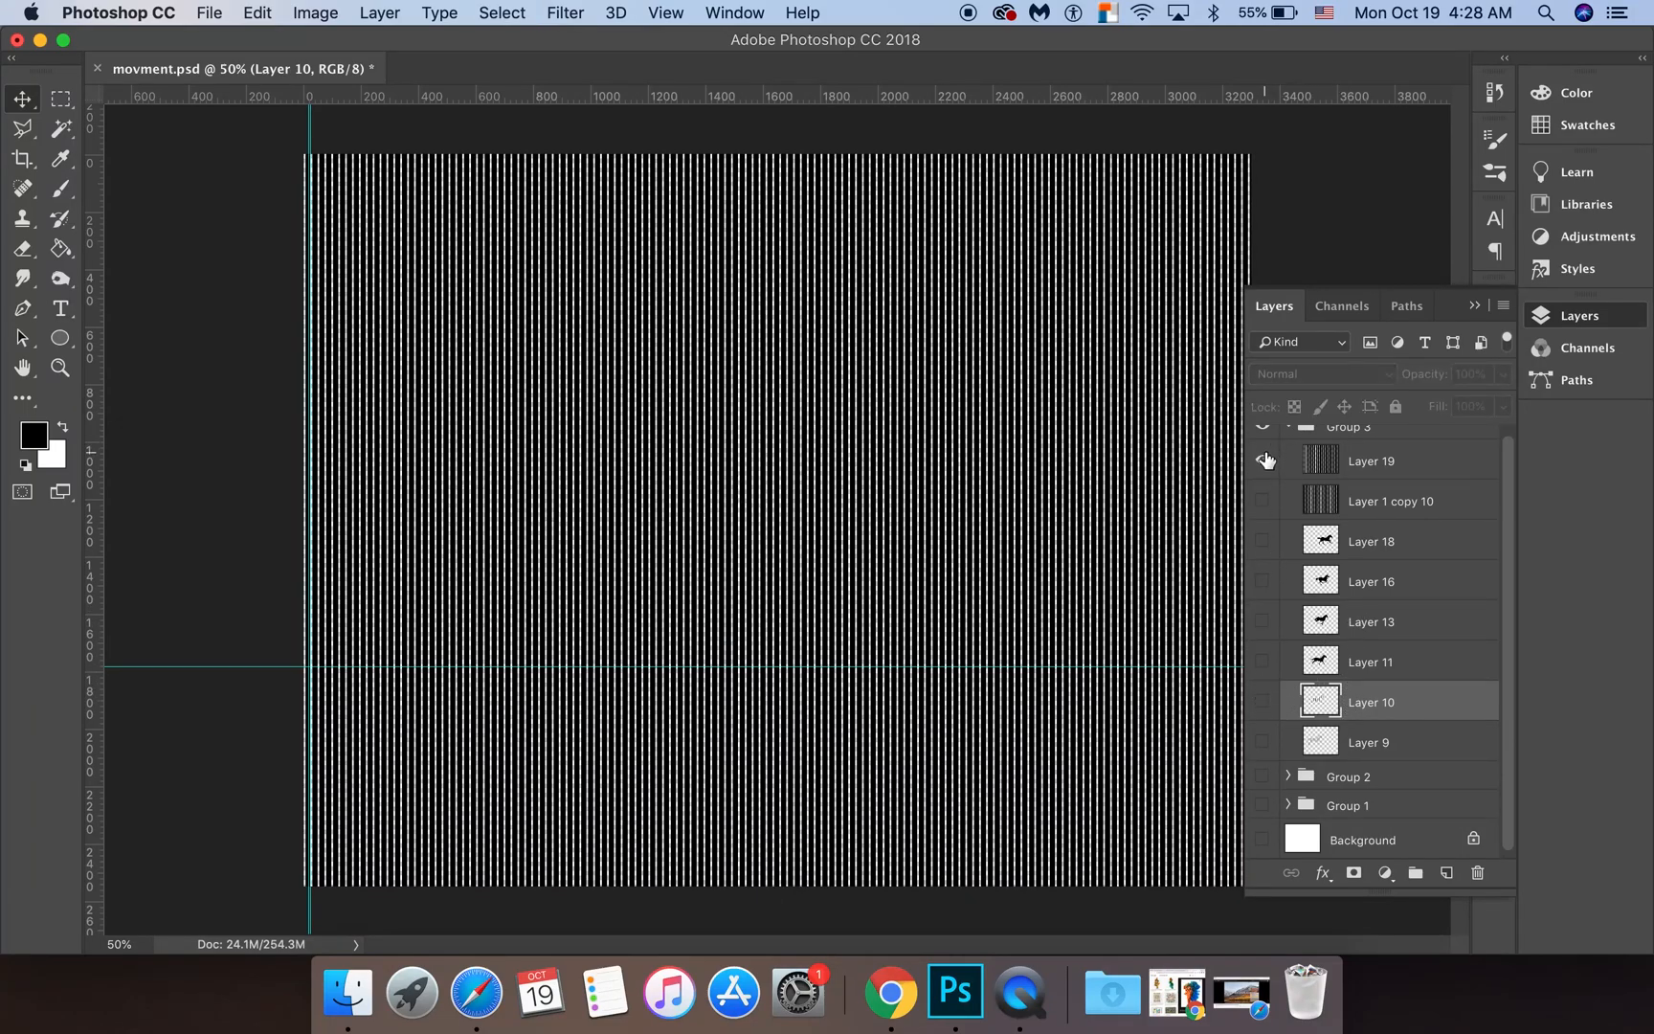
Nudge Layer 19's lines further right, cut their pattern out of the horse on Layer 11, and deselect with Layer 11 shown
click(1352, 467)
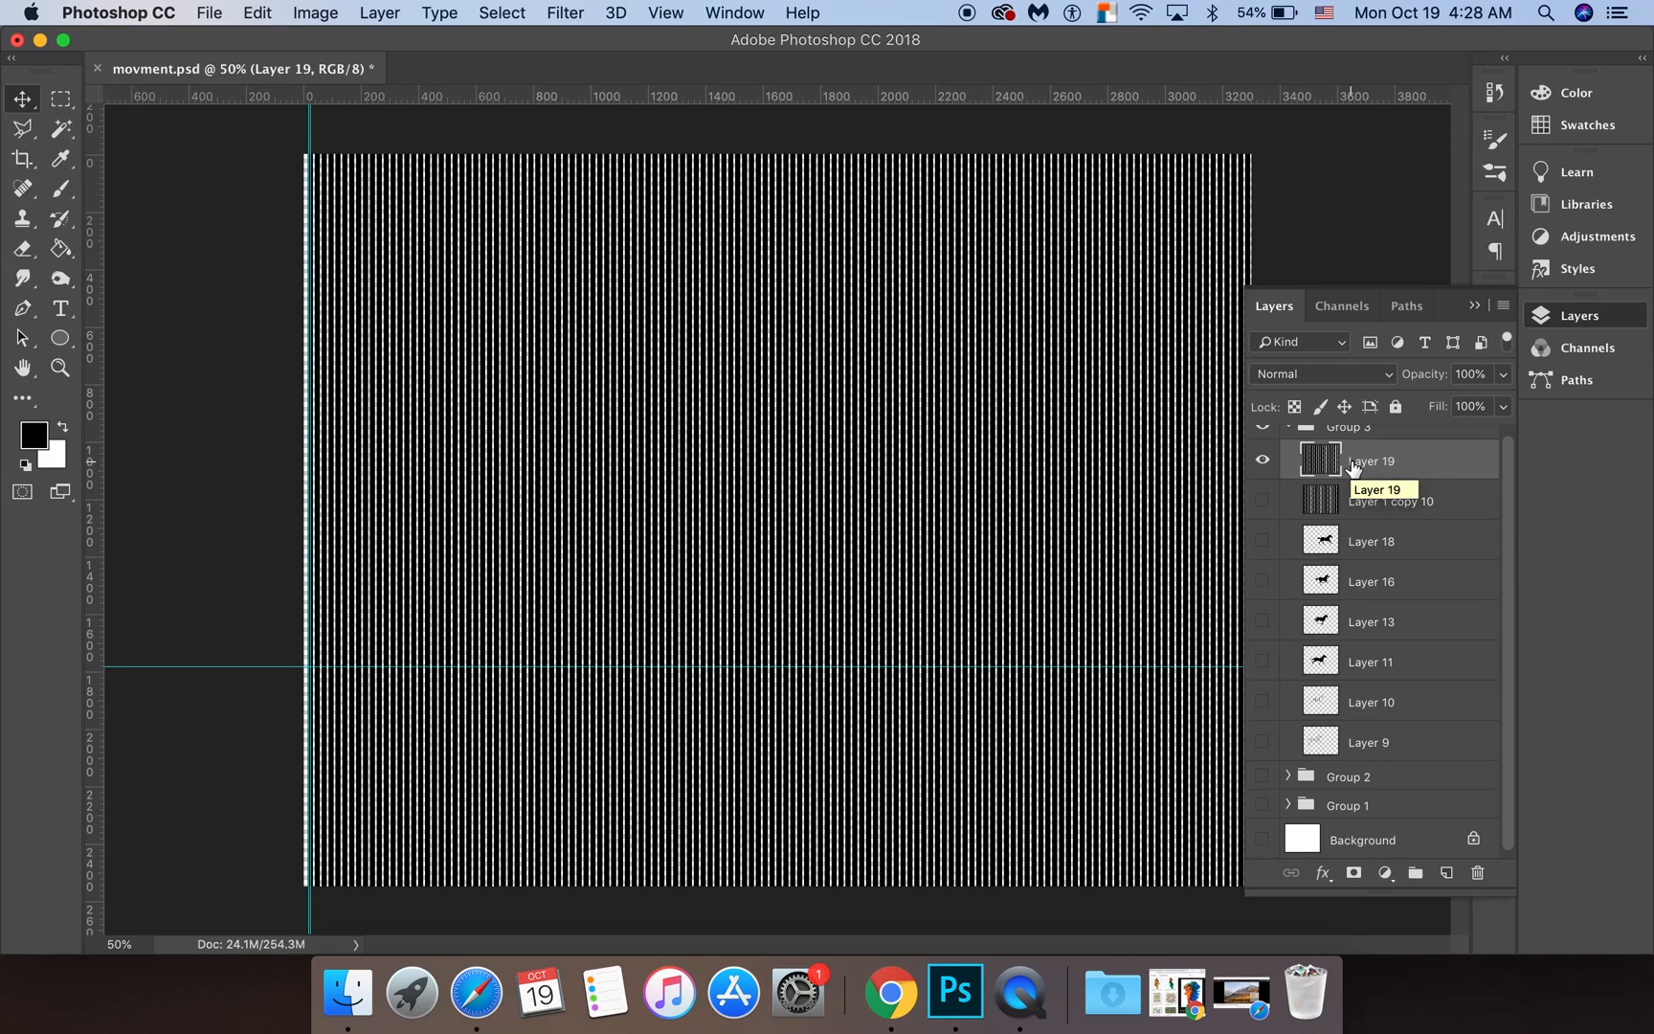
click(1351, 663)
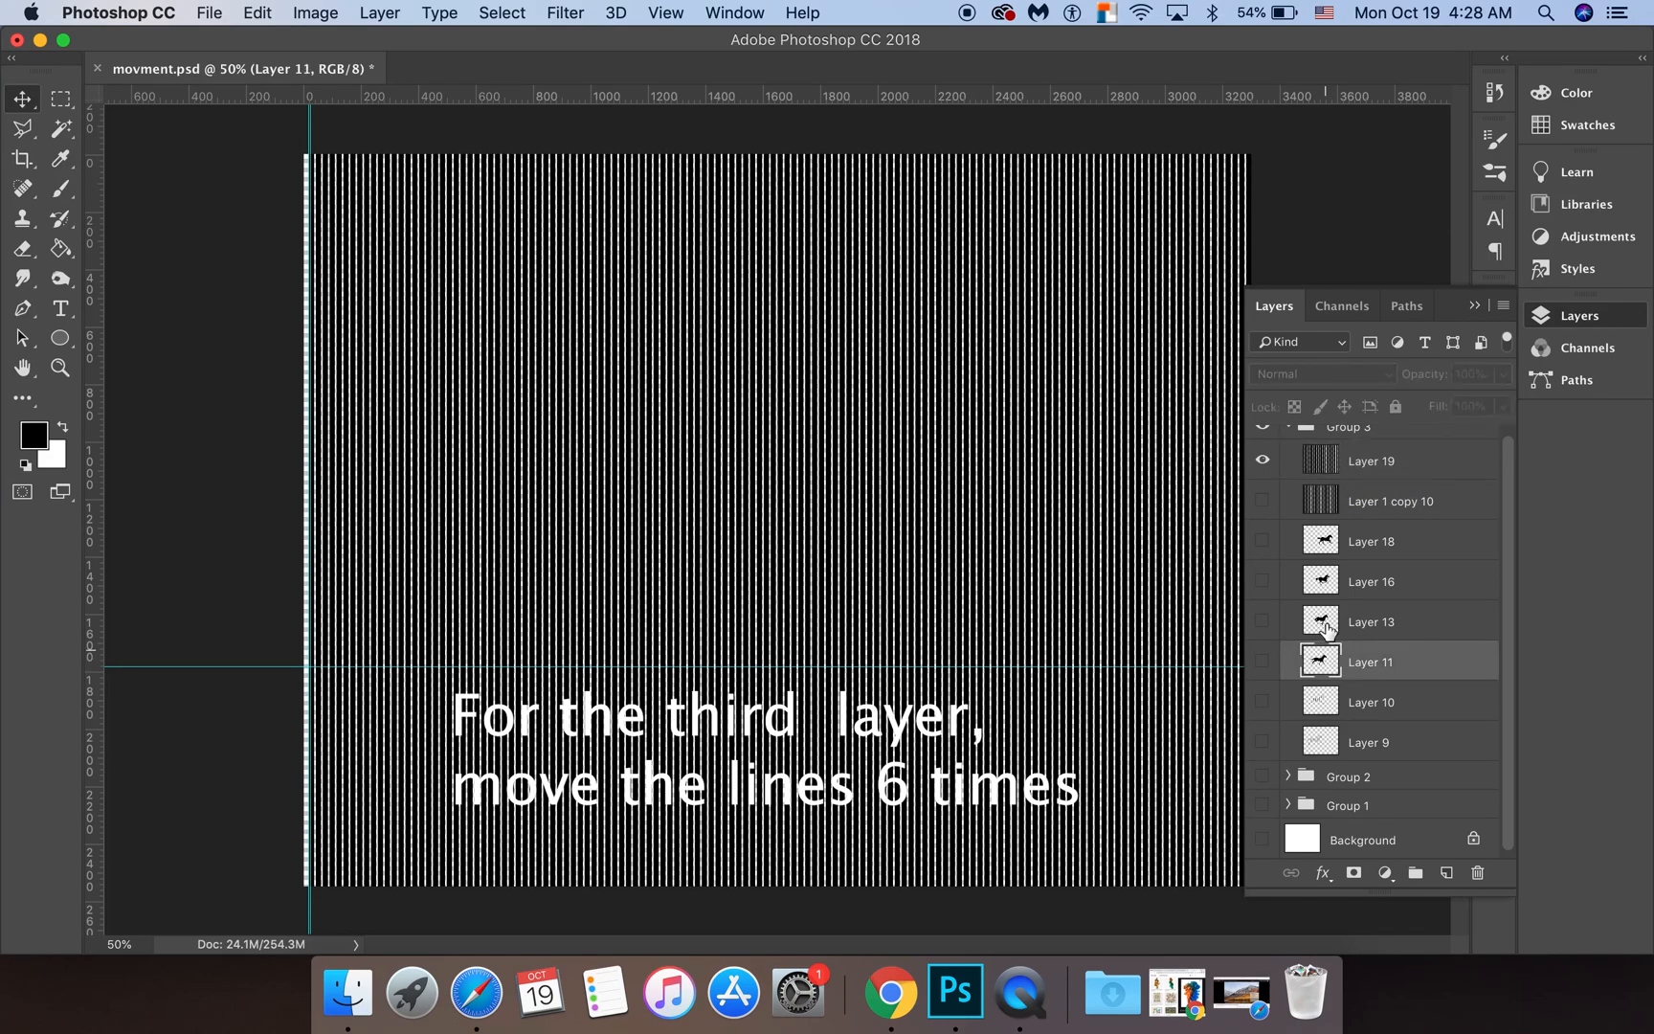
super+click(1323, 455)
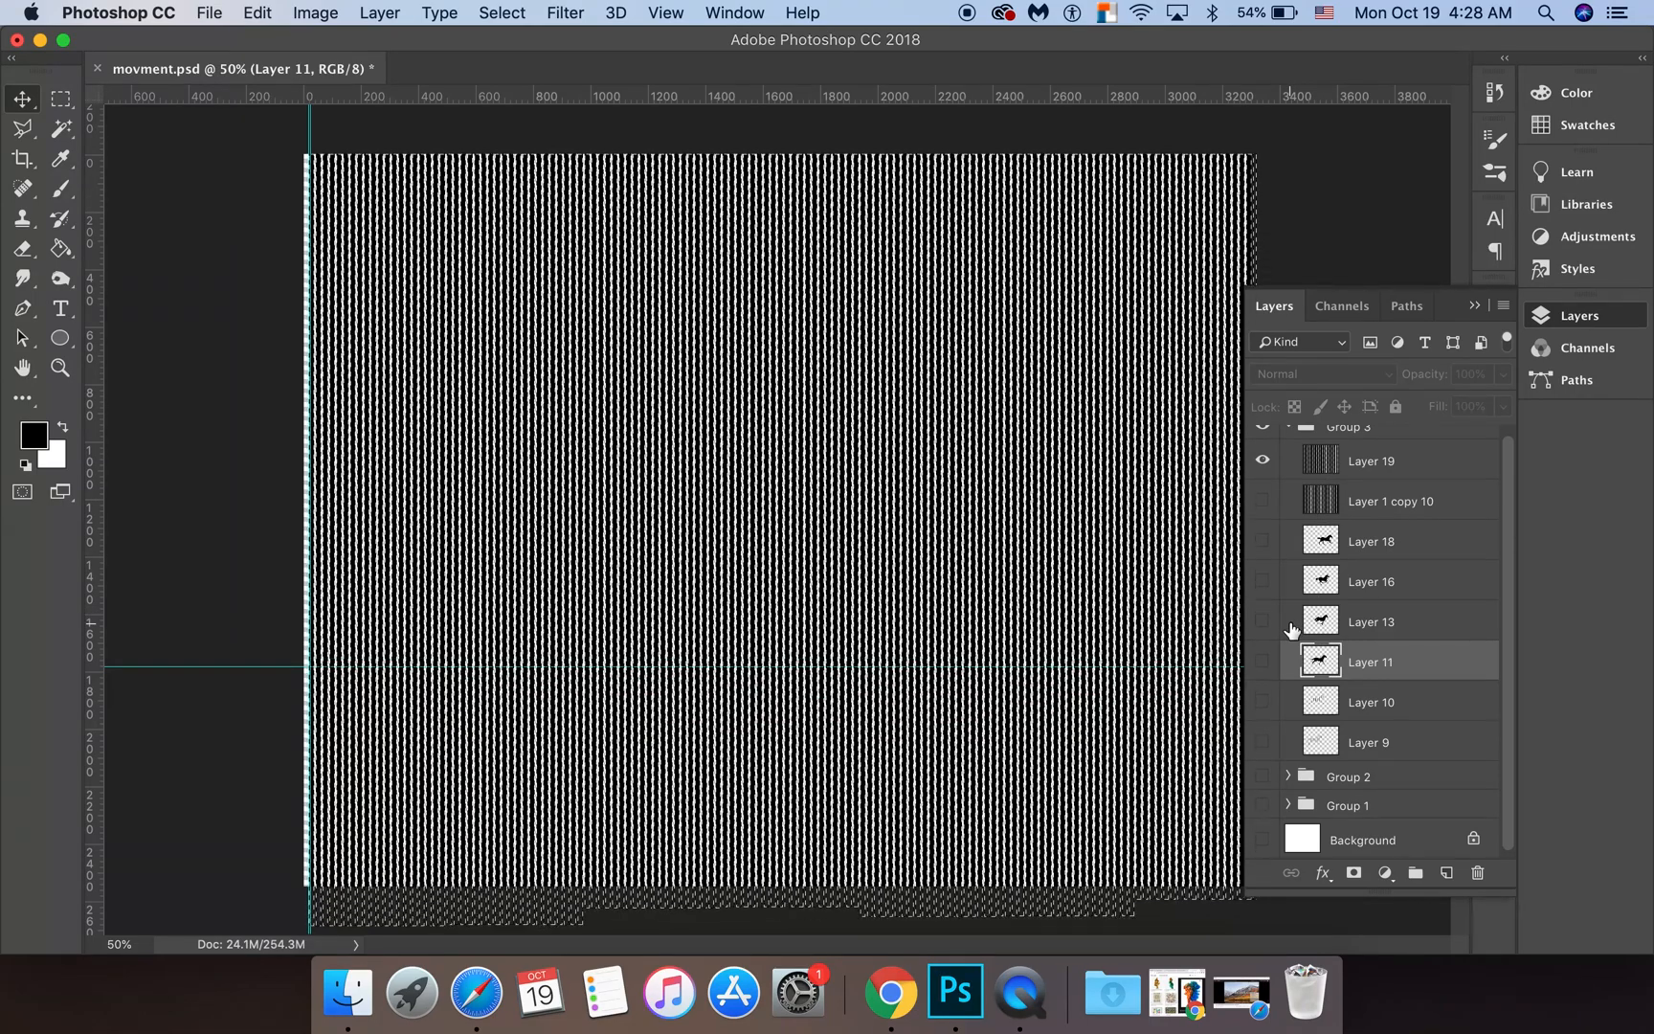
click(1262, 661)
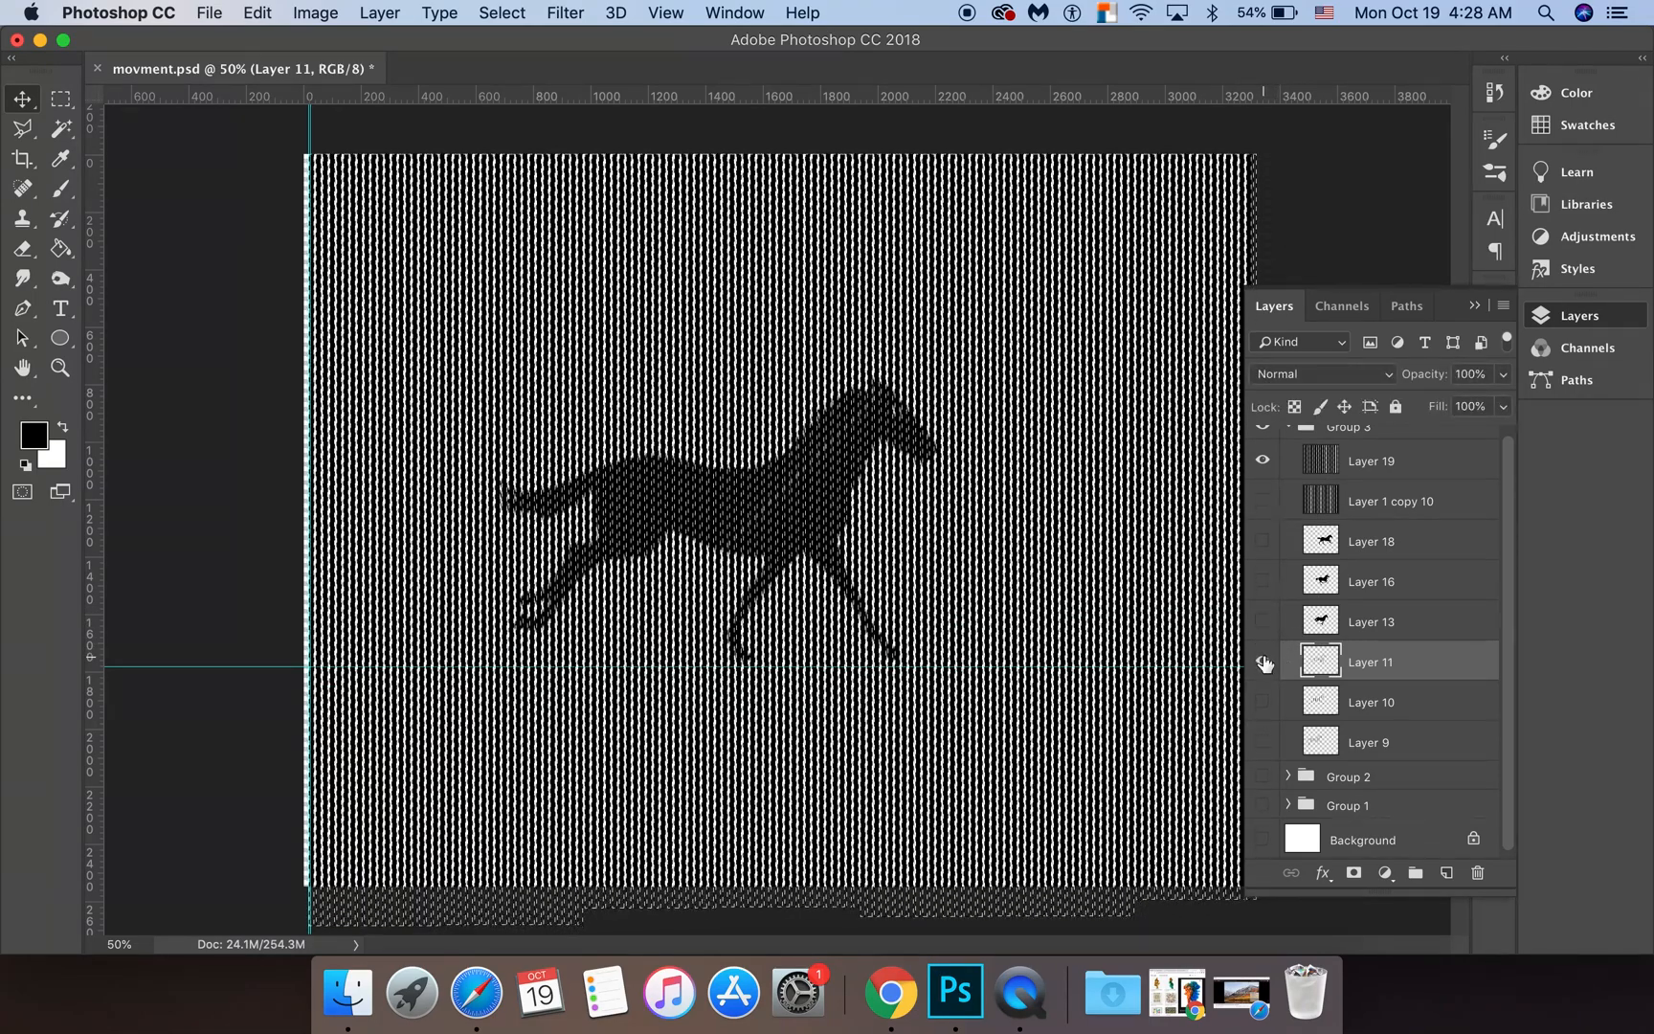
key(super+d)
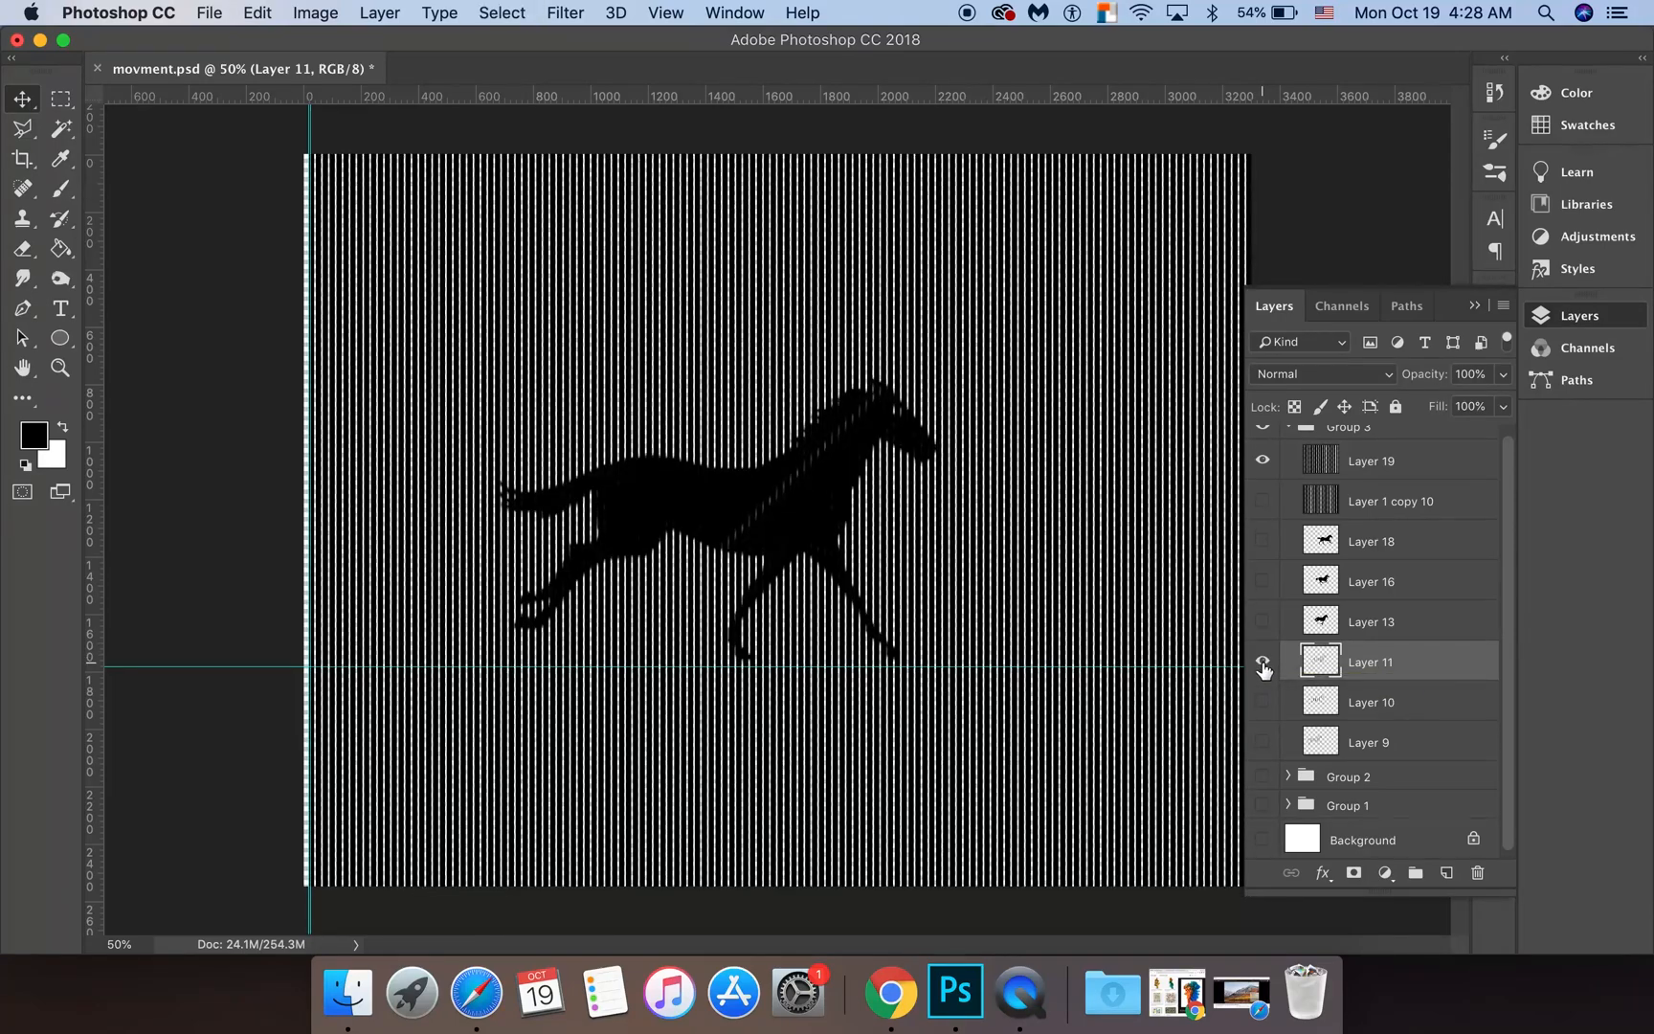
Hide Layer 11 and nudge Layer 19's lines nine increments to the right
click(1263, 662)
click(1330, 465)
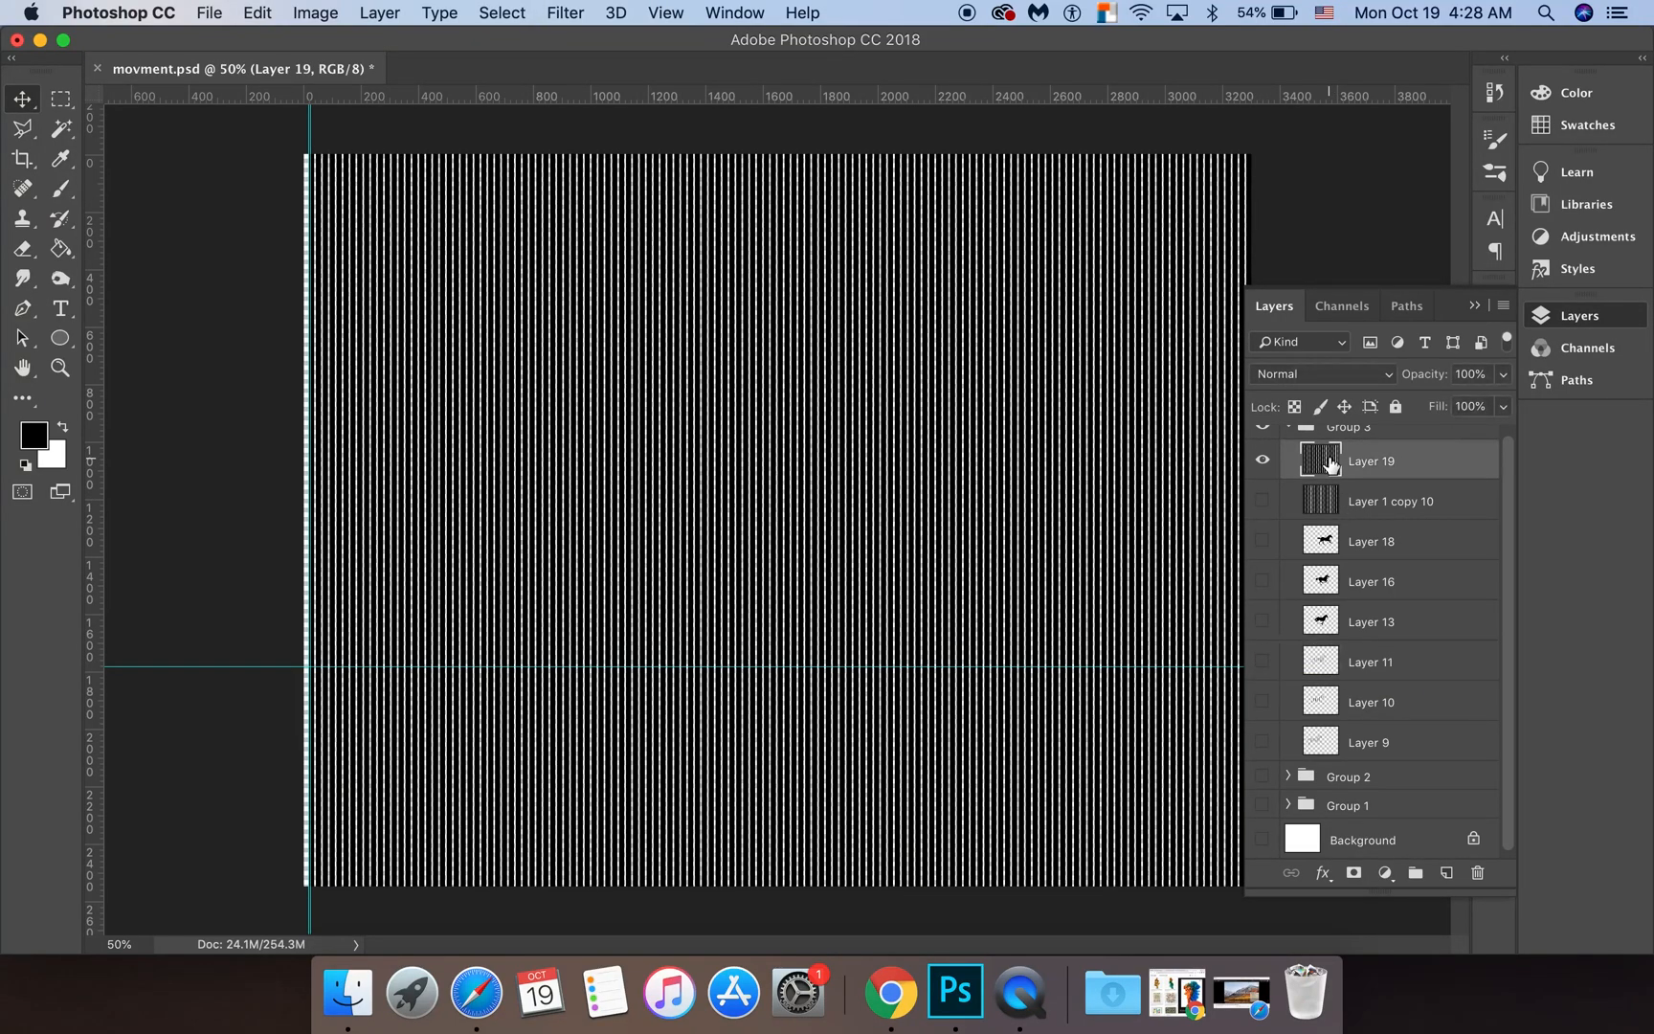
key(Right)
key(Right)
key(Right)
key(Right)
key(Right)
key(Right)
key(Right)
key(Right)
key(Right)
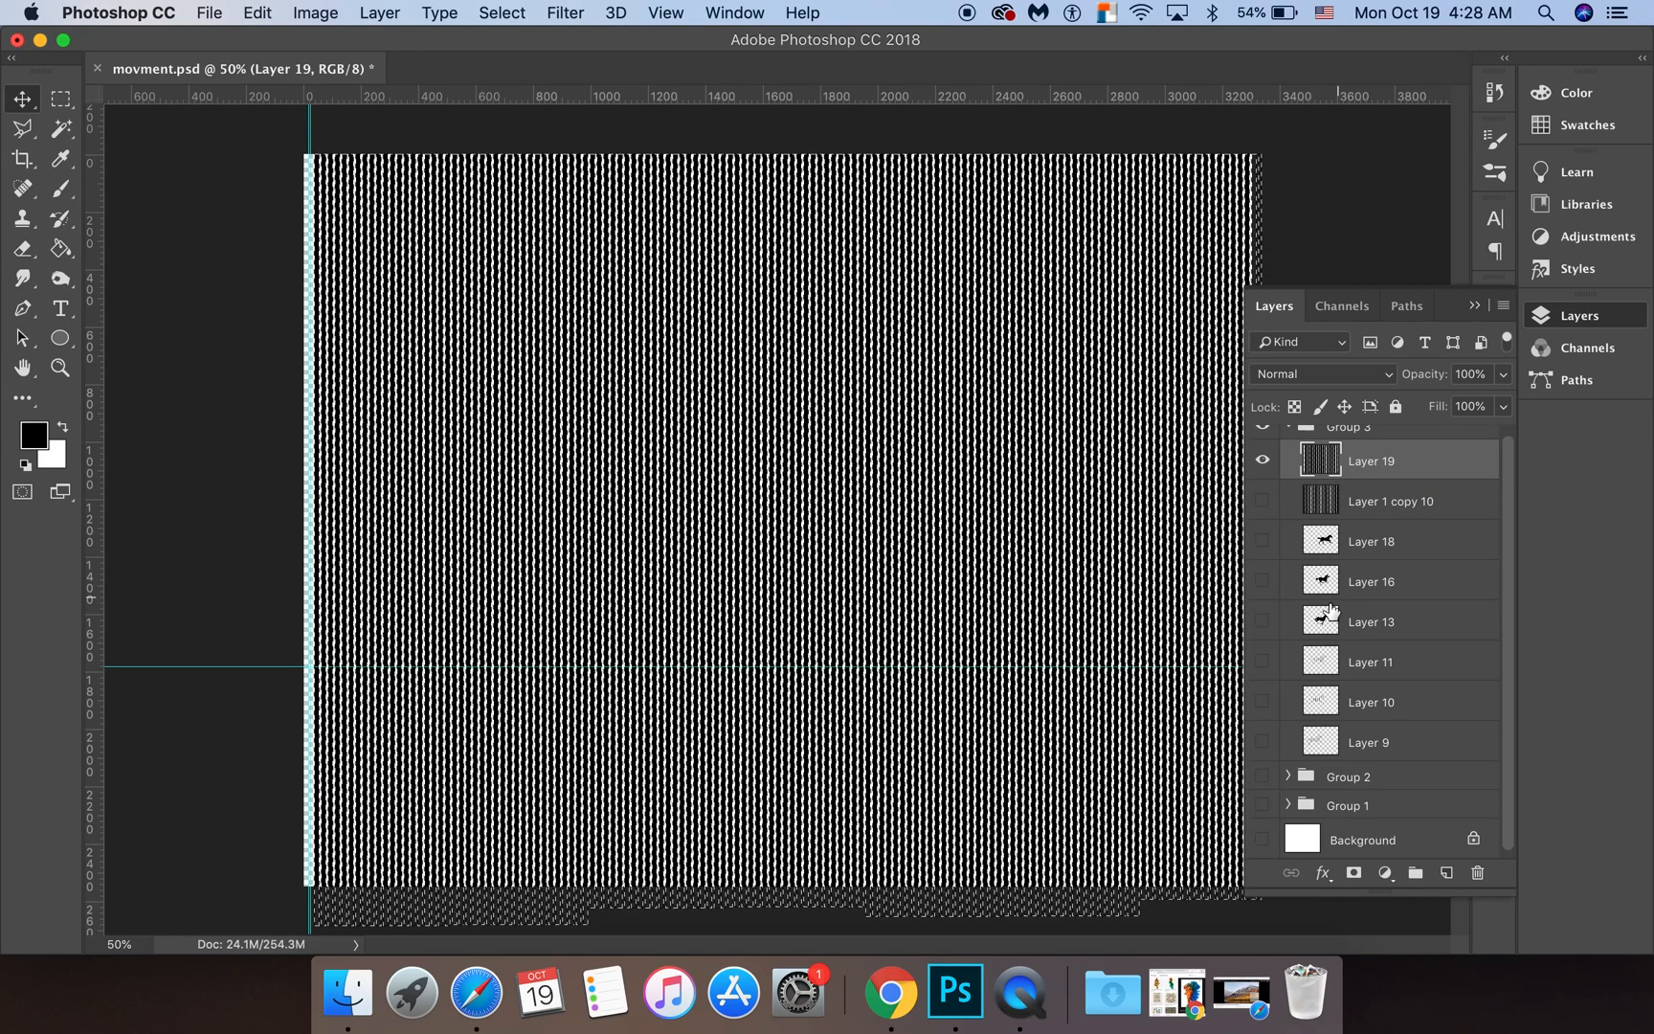
Cut the shifted line pattern of Layer 19 out of the horse on Layer 13, deselect, and hide Layer 13
click(1263, 620)
click(1350, 626)
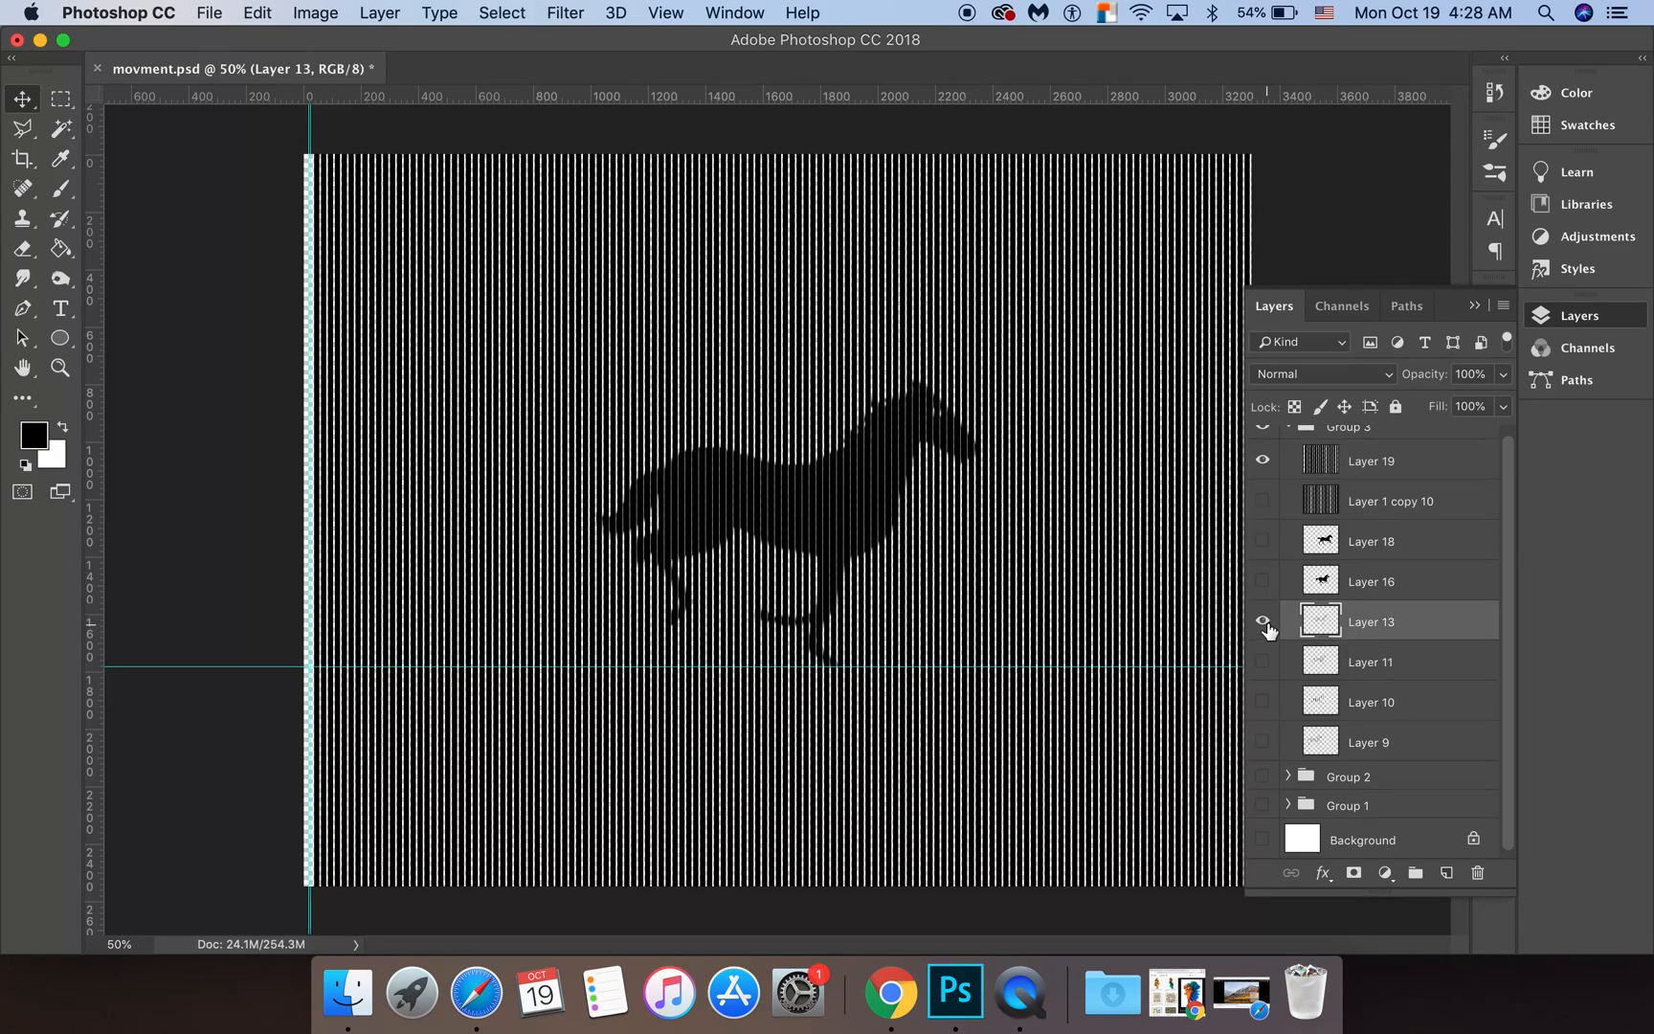
click(1262, 623)
Nudge Layer 19's lines further right to the offset for slicing the horse on Layer 16
click(1349, 465)
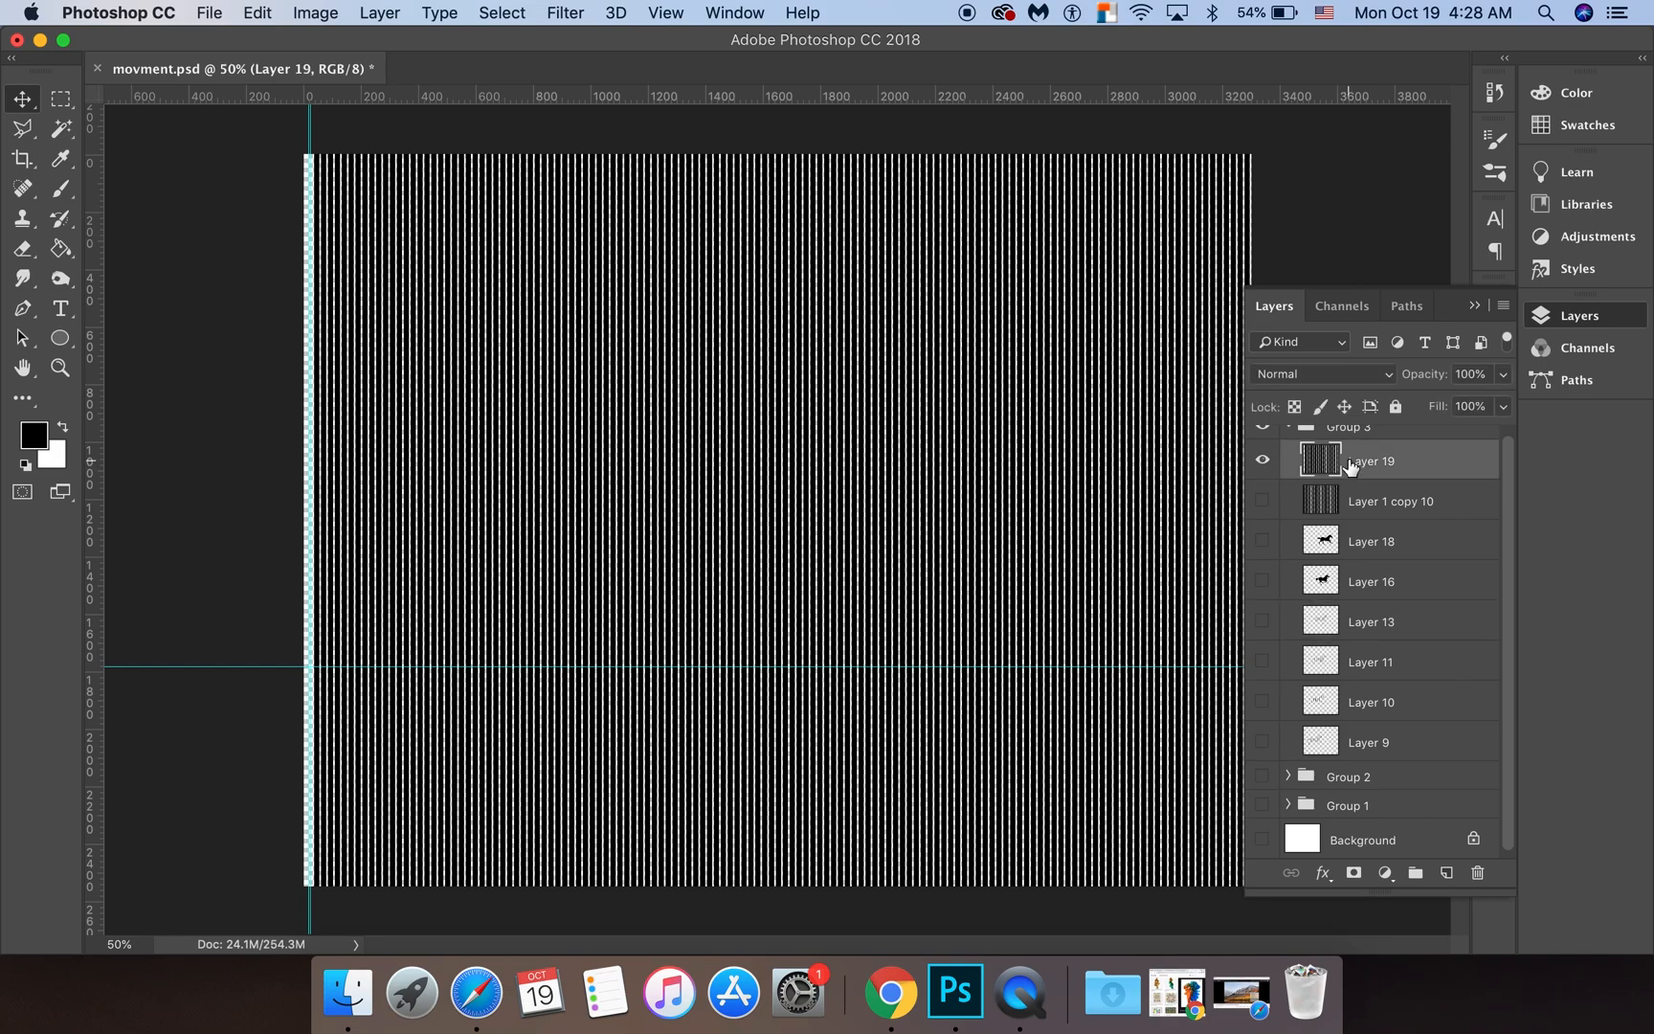
key(Right)
key(Right)
key(Right)
key(Right)
key(Right)
key(Right)
key(Right)
key(Right)
key(Right)
key(Right)
key(Right)
key(Right)
key(Right)
key(Right)
key(Right)
key(Right)
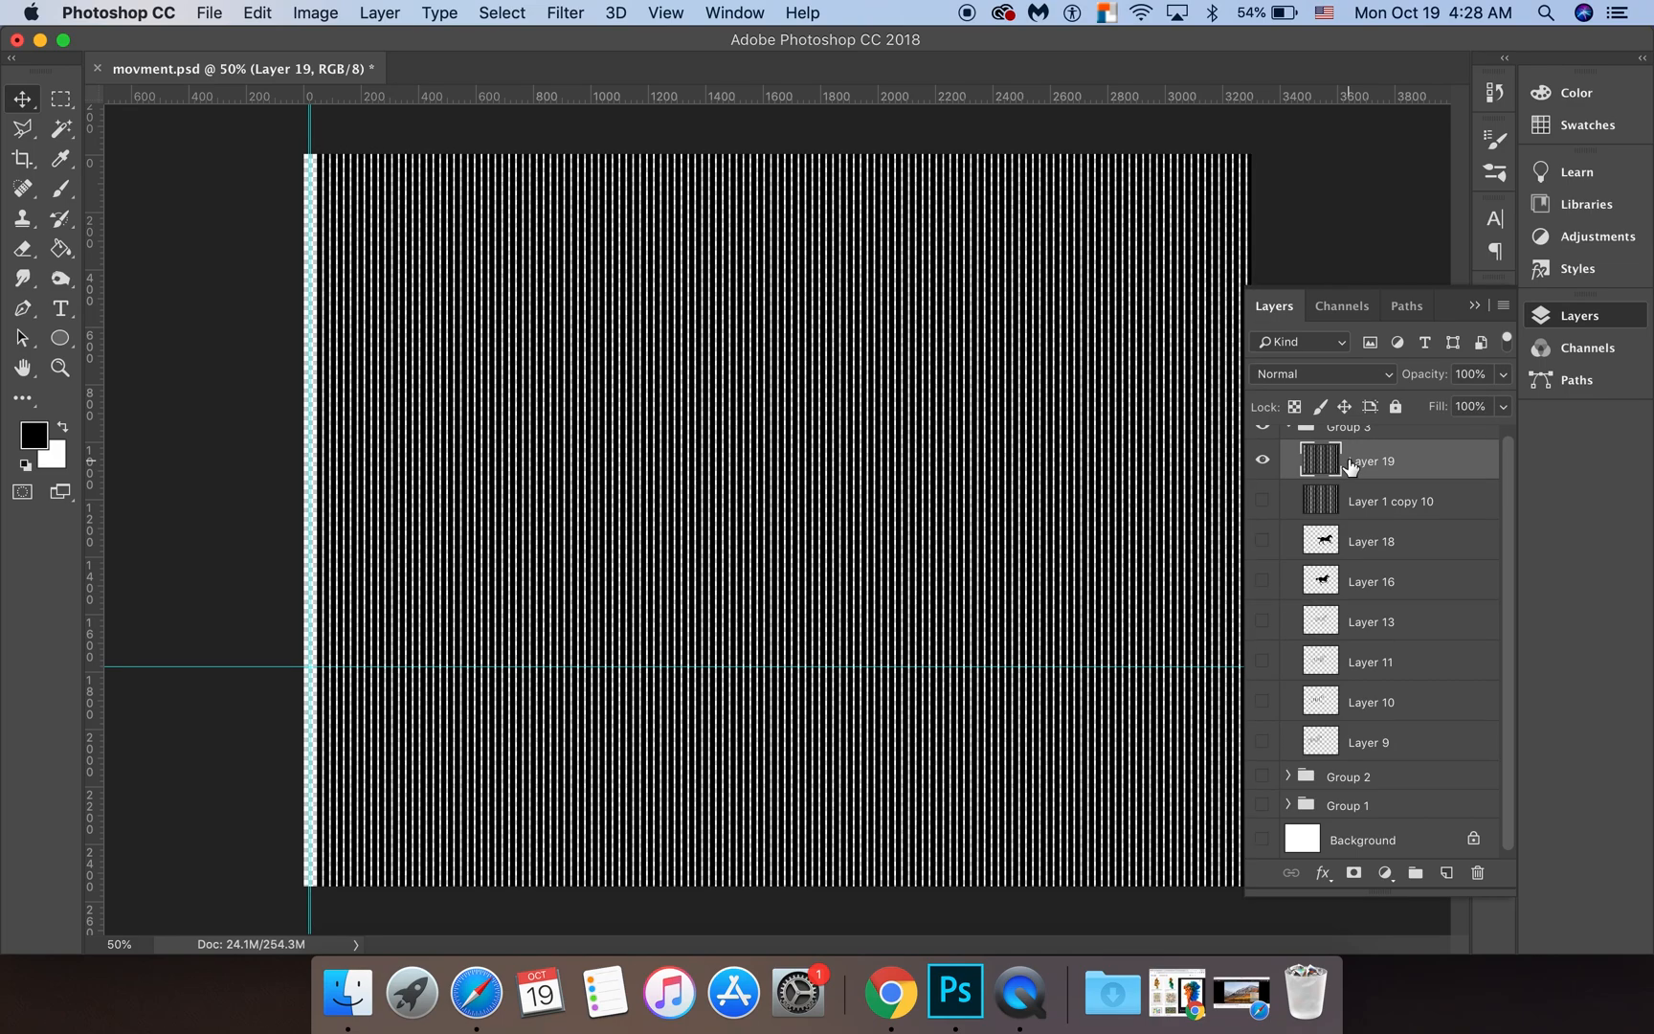
key(Right)
key(Right)
key(Right)
key(Right)
key(Right)
key(Right)
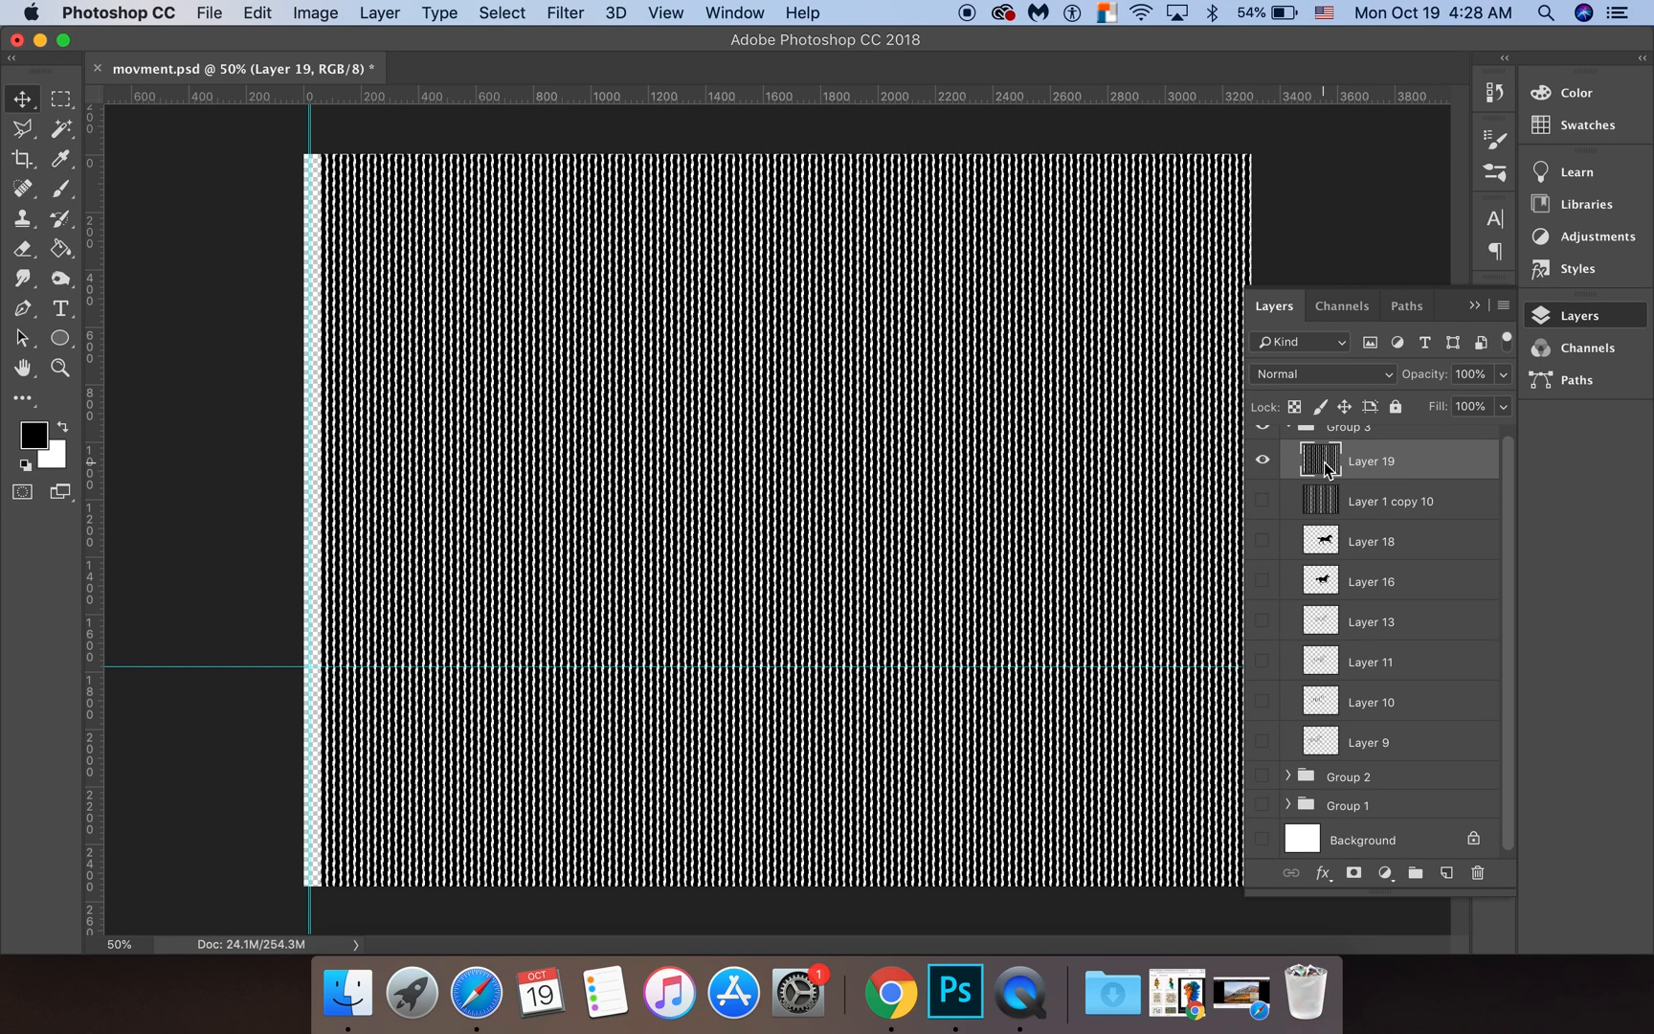
Delete Layer 19's line selection from the horse on Layer 16, deselect, and hide Layer 16
click(1336, 582)
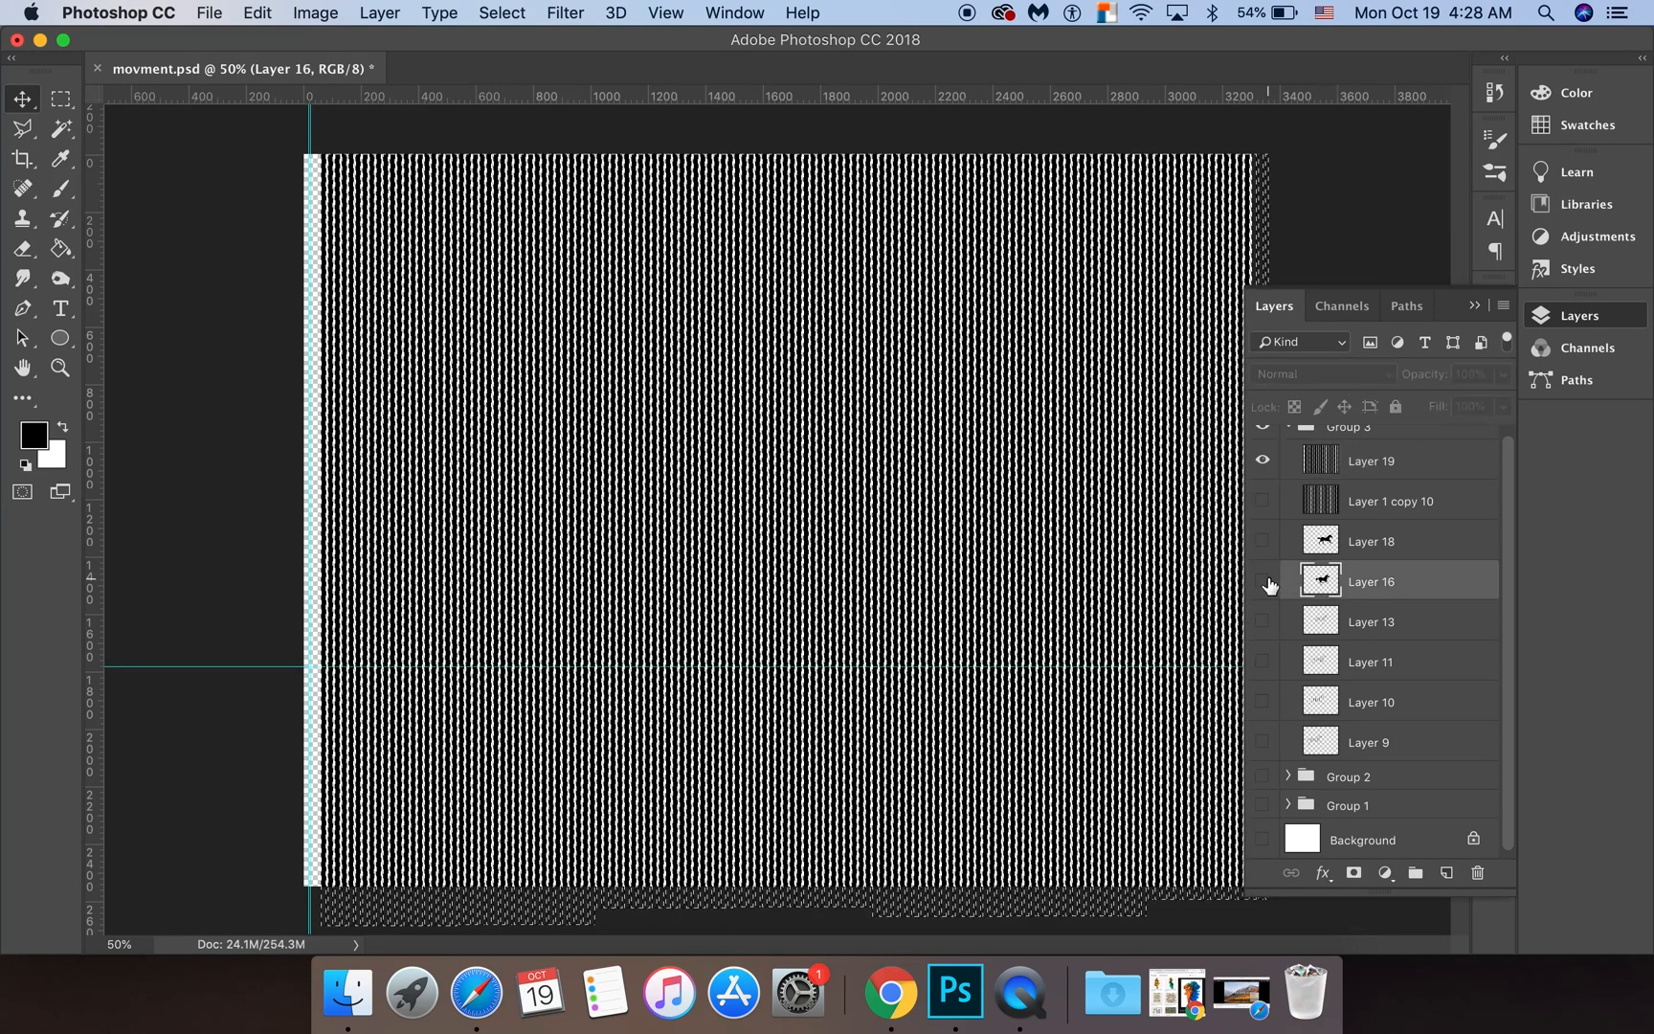
click(1263, 581)
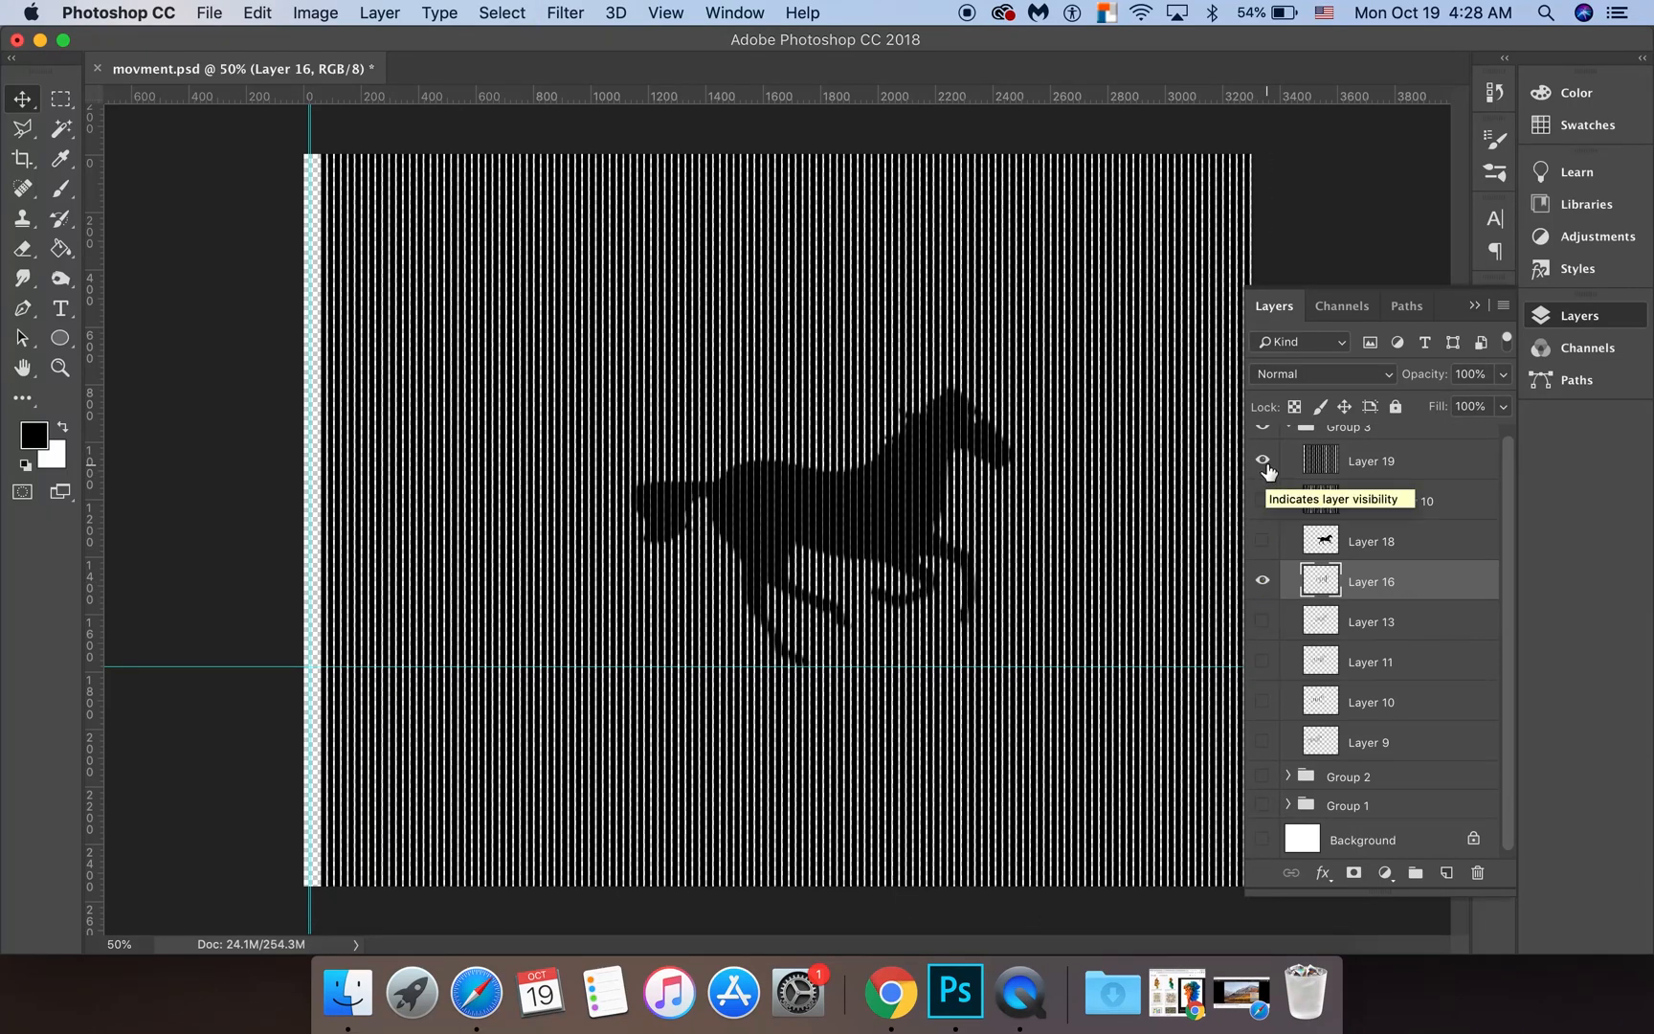
click(1263, 581)
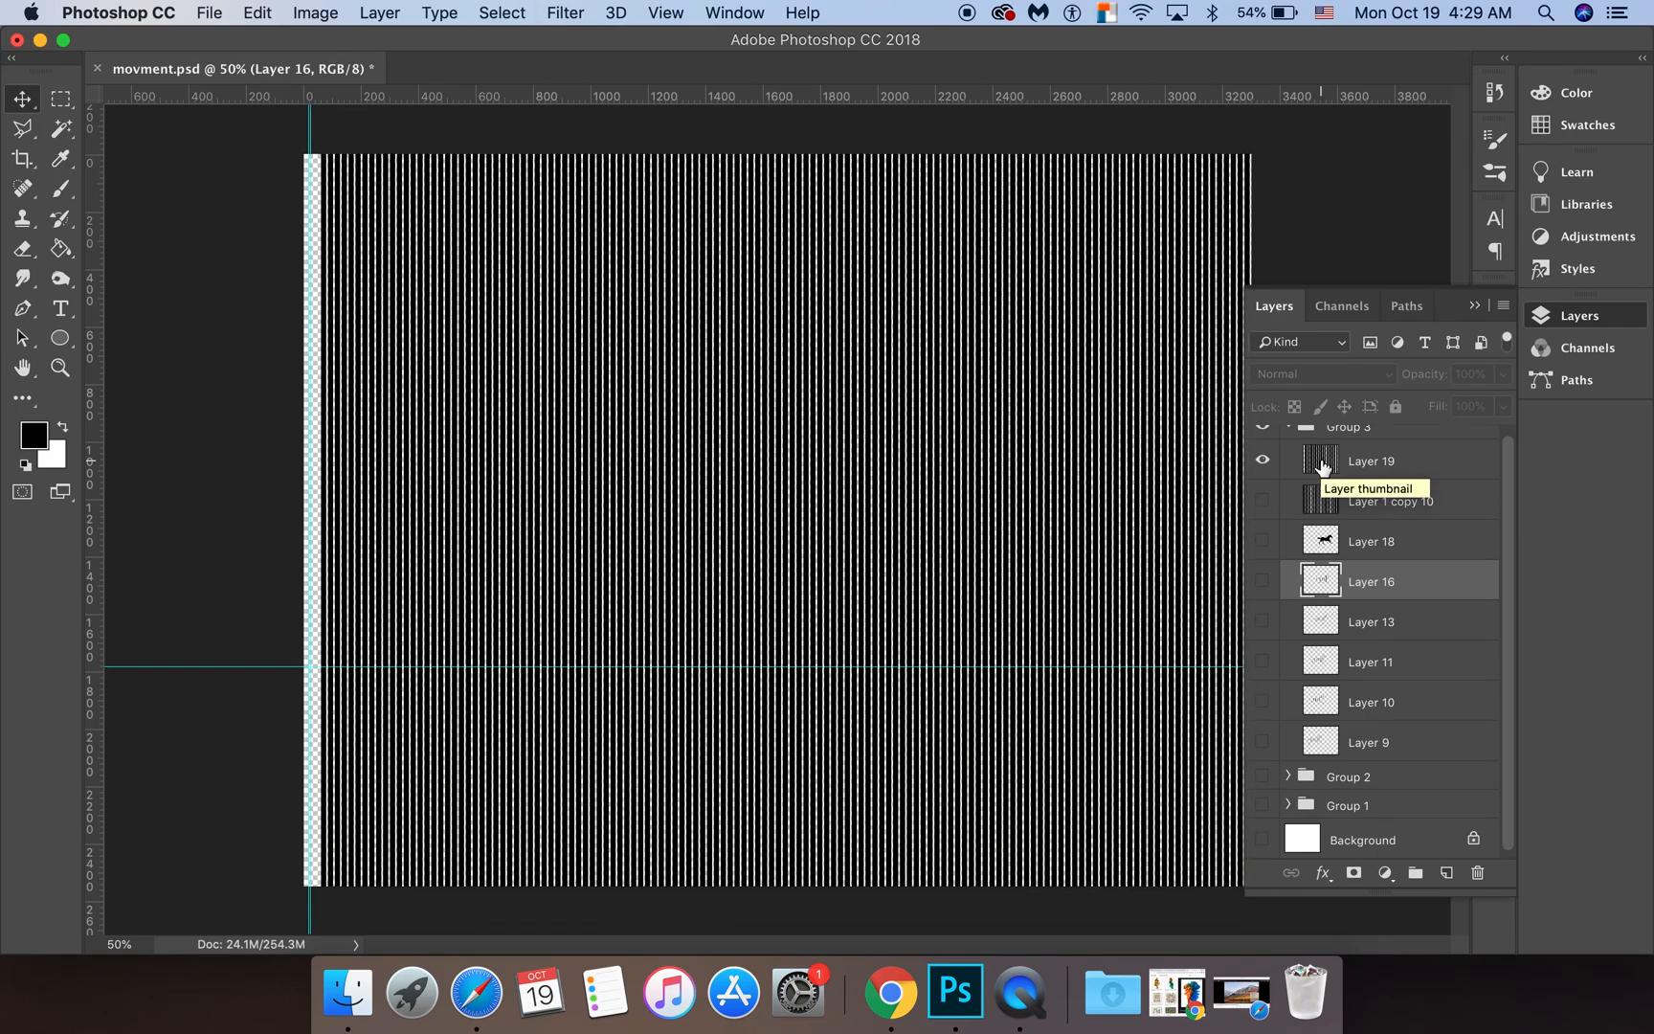
Nudge Layer 19's lines further right for the last horse frame and load them as a selection
click(1321, 461)
key(Right)
key(Right)
key(Right)
key(Right)
key(Right)
key(Right)
key(Right)
key(Right)
key(Right)
key(Right)
key(Right)
key(Right)
key(Right)
key(Right)
key(Right)
key(Right)
key(Right)
key(Right)
key(Right)
key(Right)
key(Right)
key(Right)
key(Right)
key(Right)
key(Right)
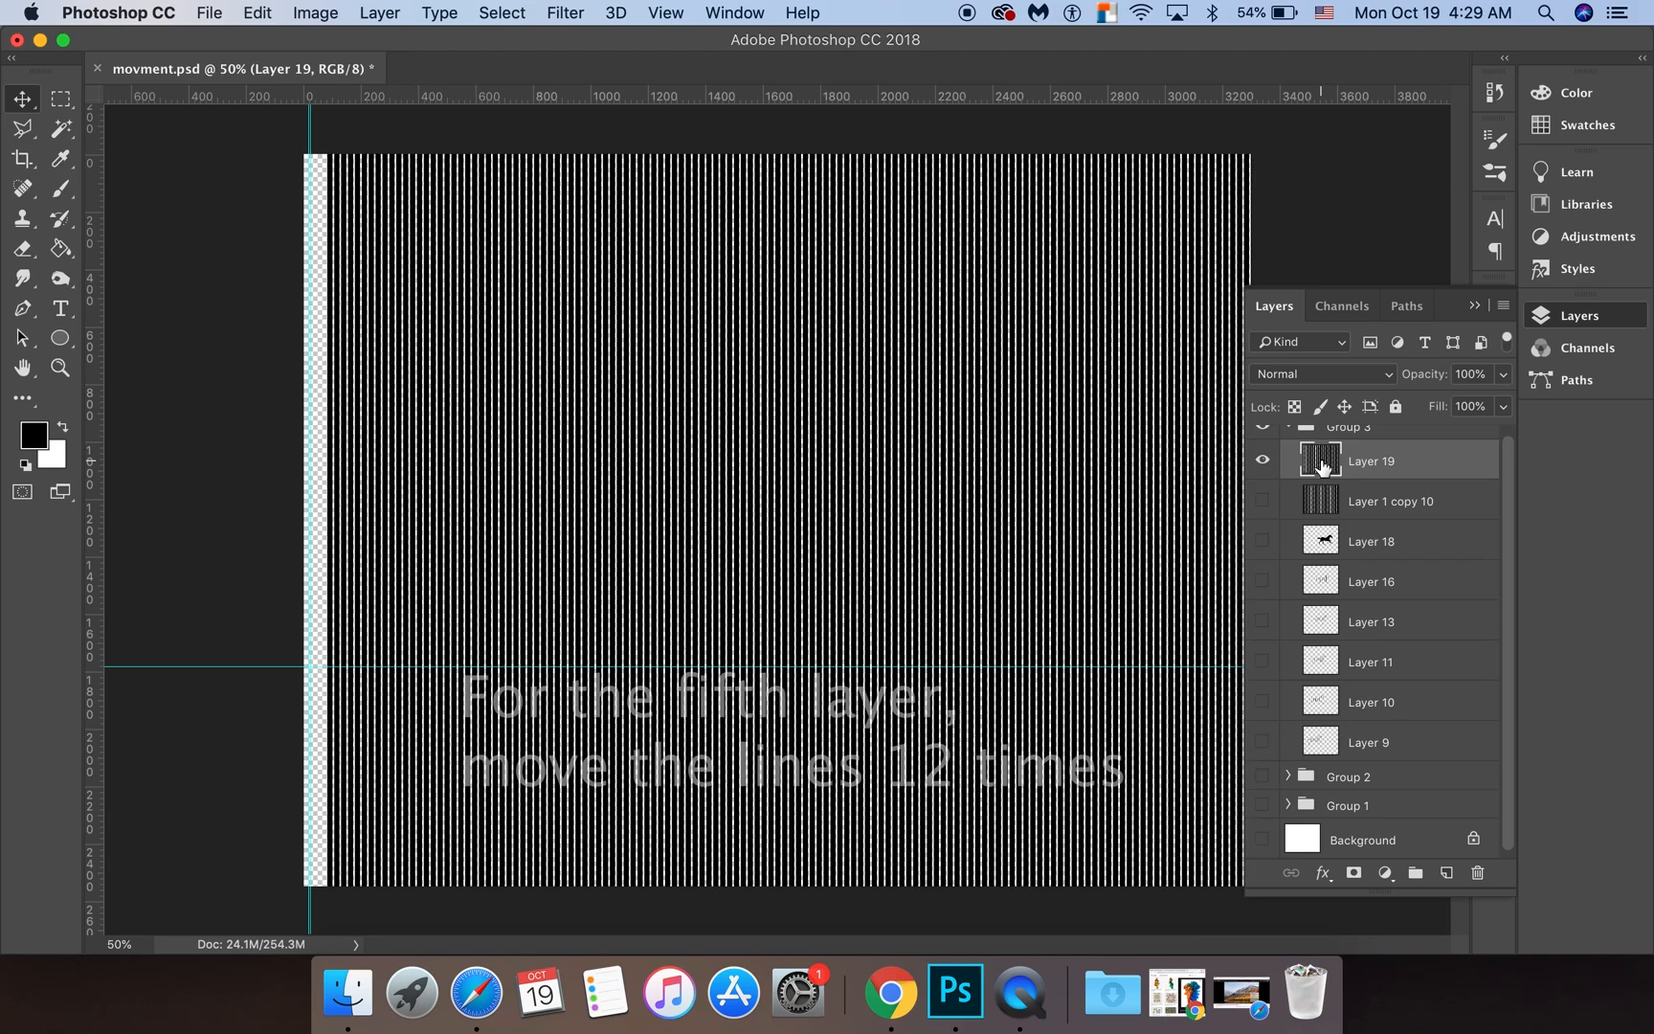
key(Right)
key(Right)
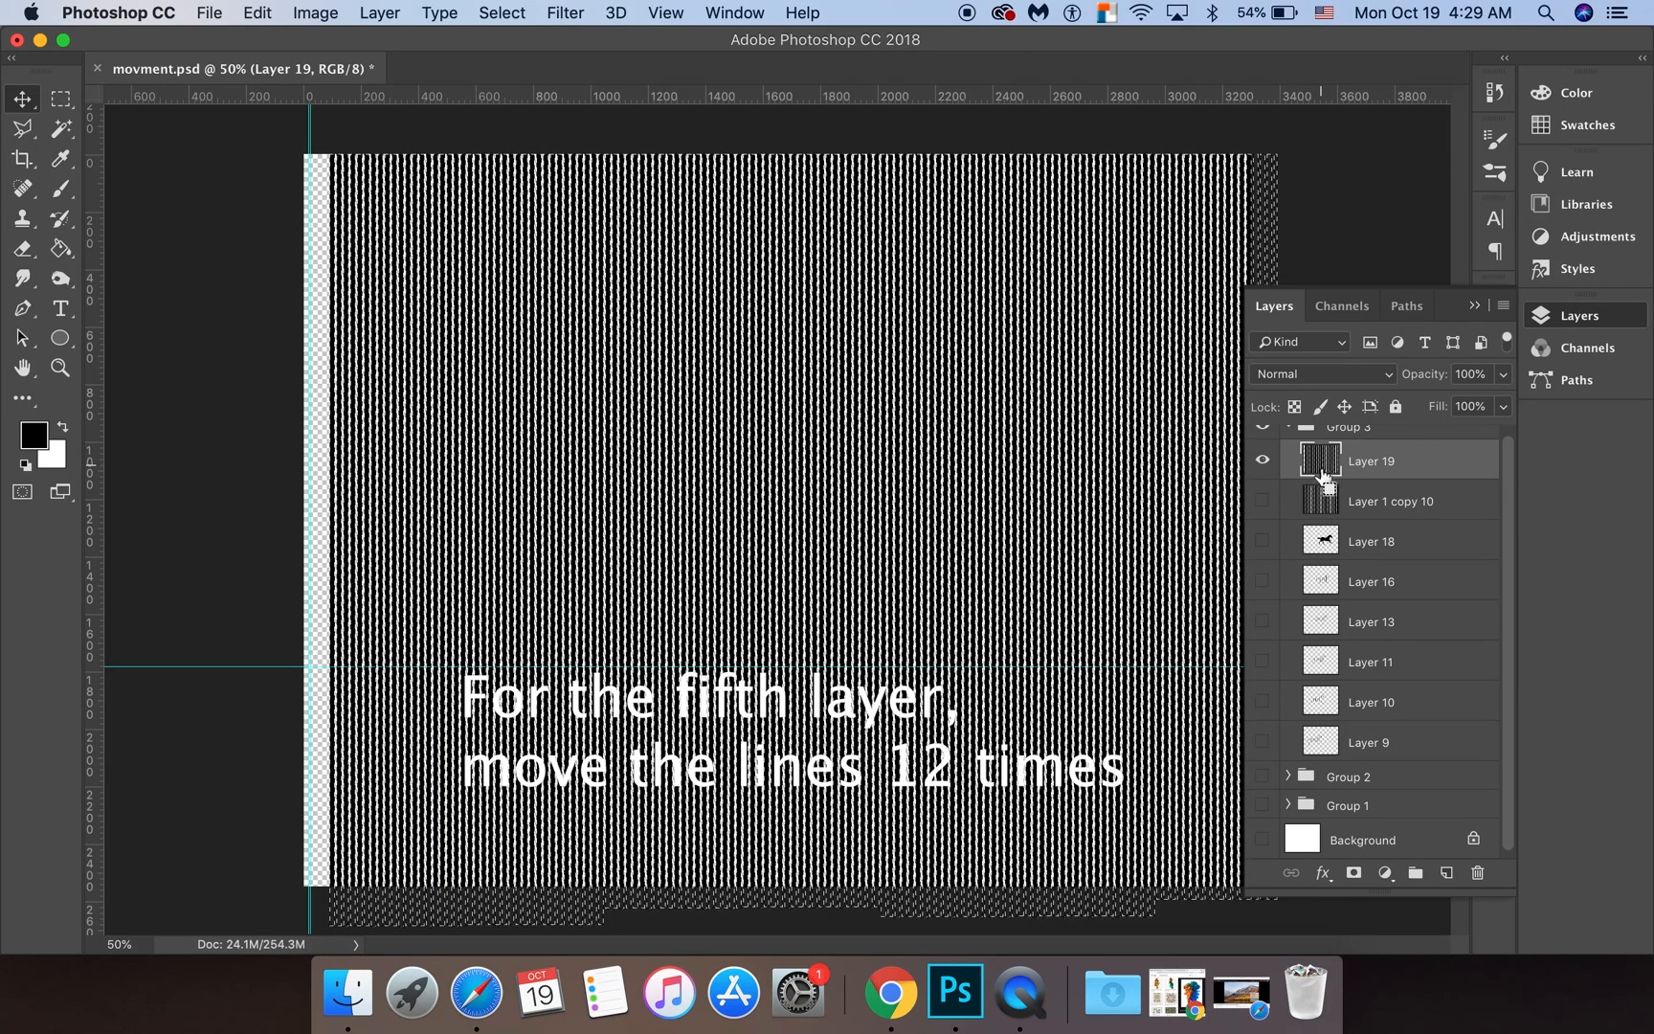
Show Layer 18, delete the selected line pattern from its horse, and deselect
click(1321, 541)
click(1263, 541)
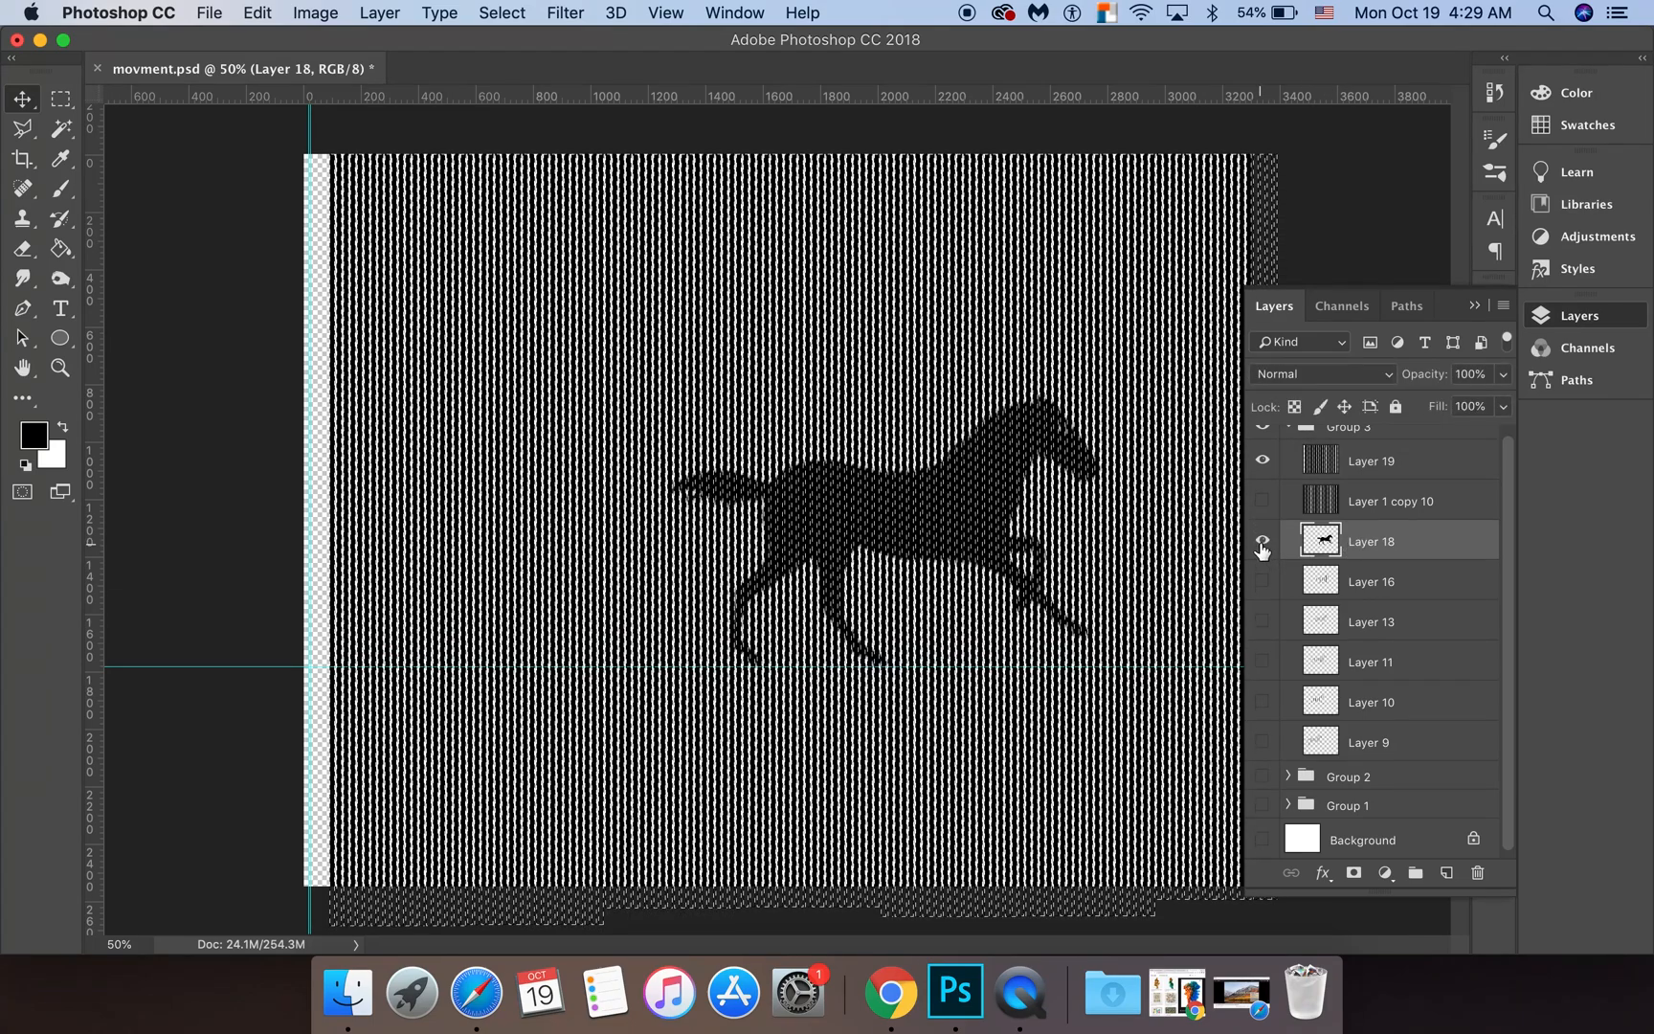
key(Delete)
key(super+d)
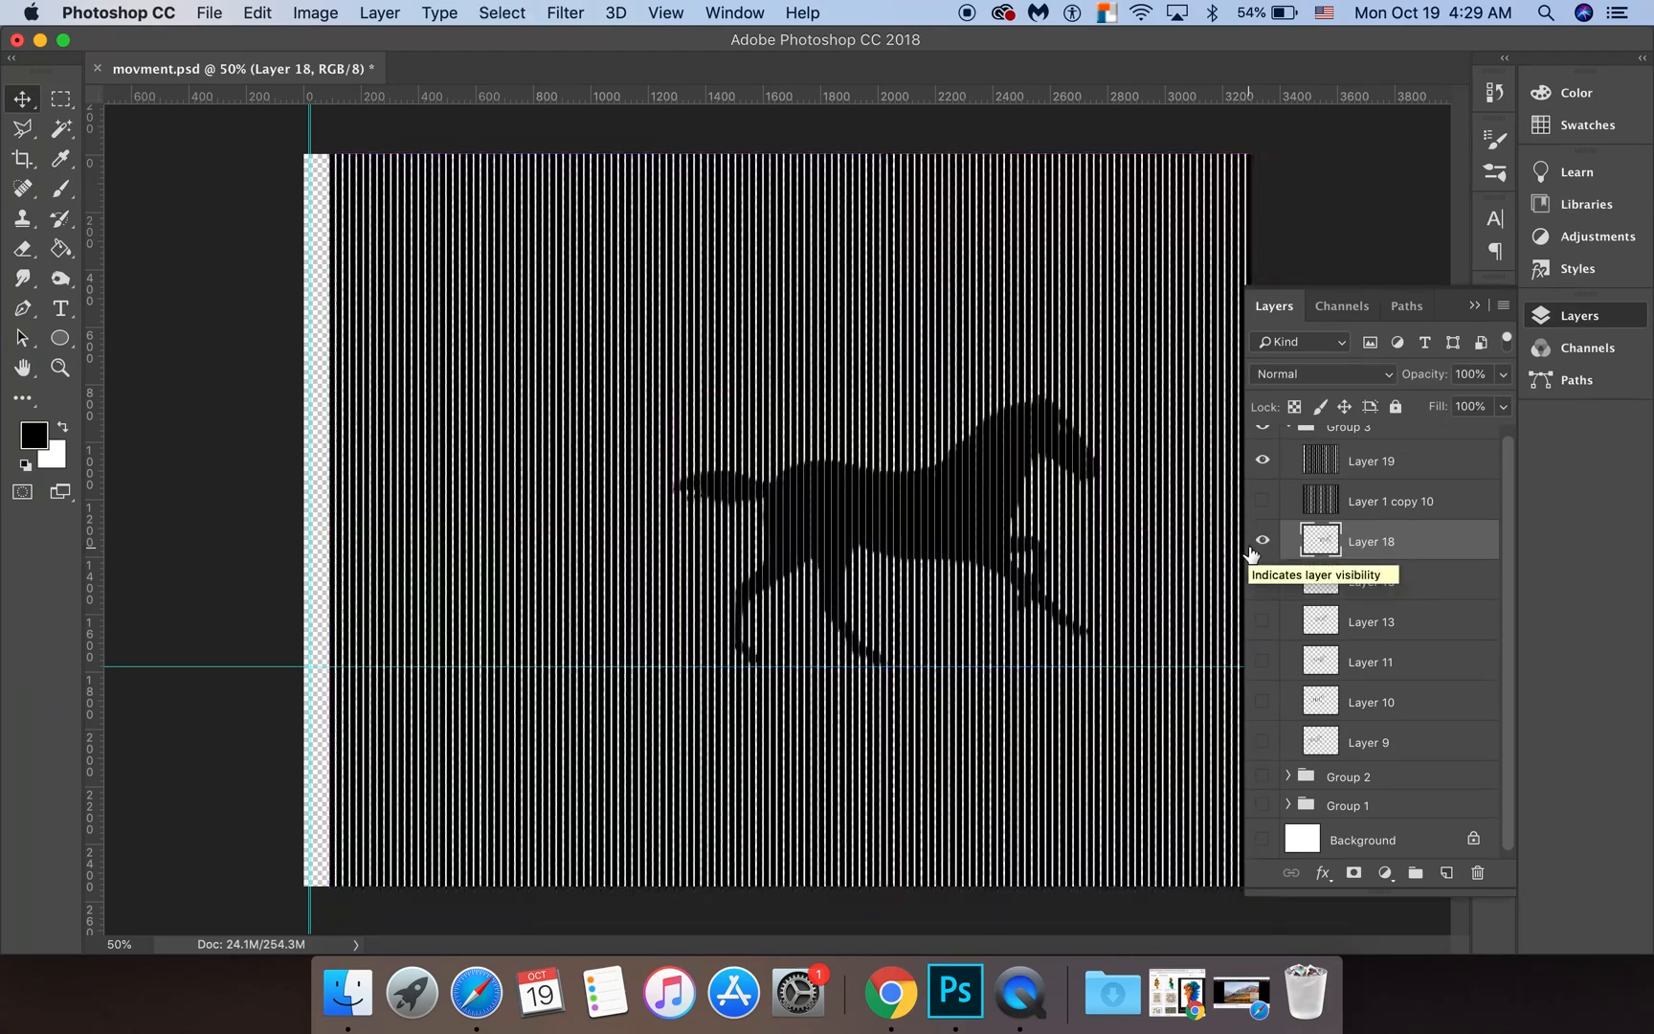
Make all sliced horse layers from Layer 9 to Layer 18 visible together, with Layer 19's lines shown over them
click(1263, 461)
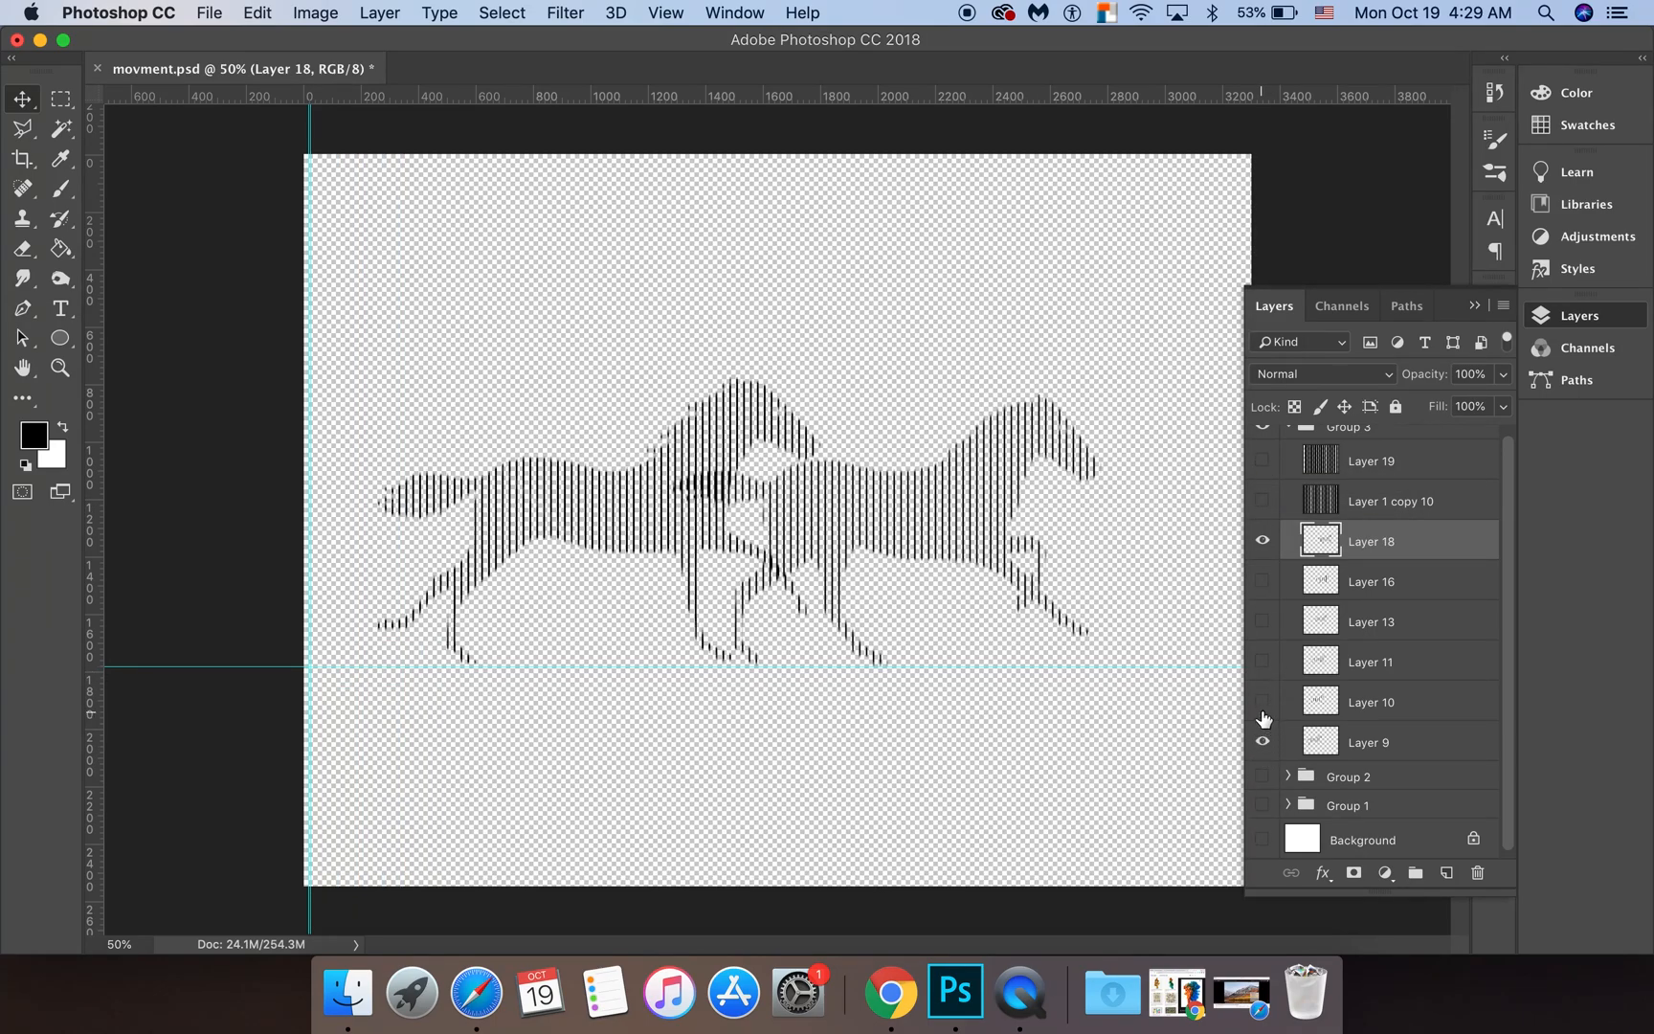
drag(1267, 593, 1264, 575)
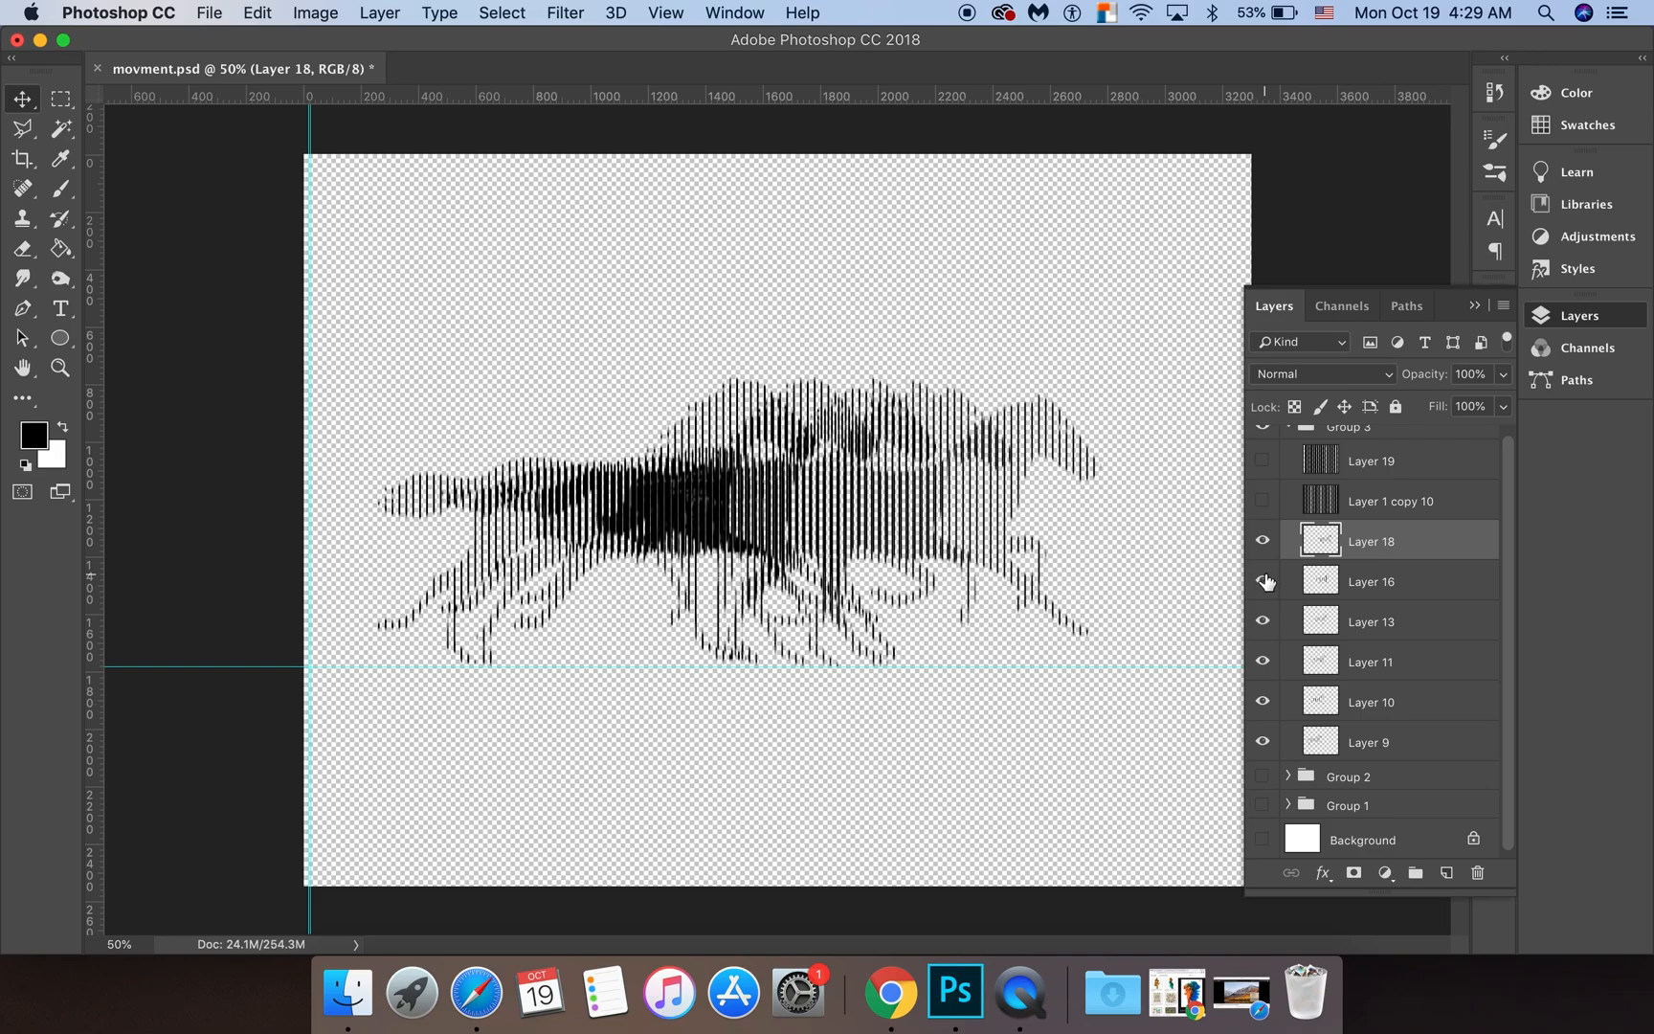
click(1357, 463)
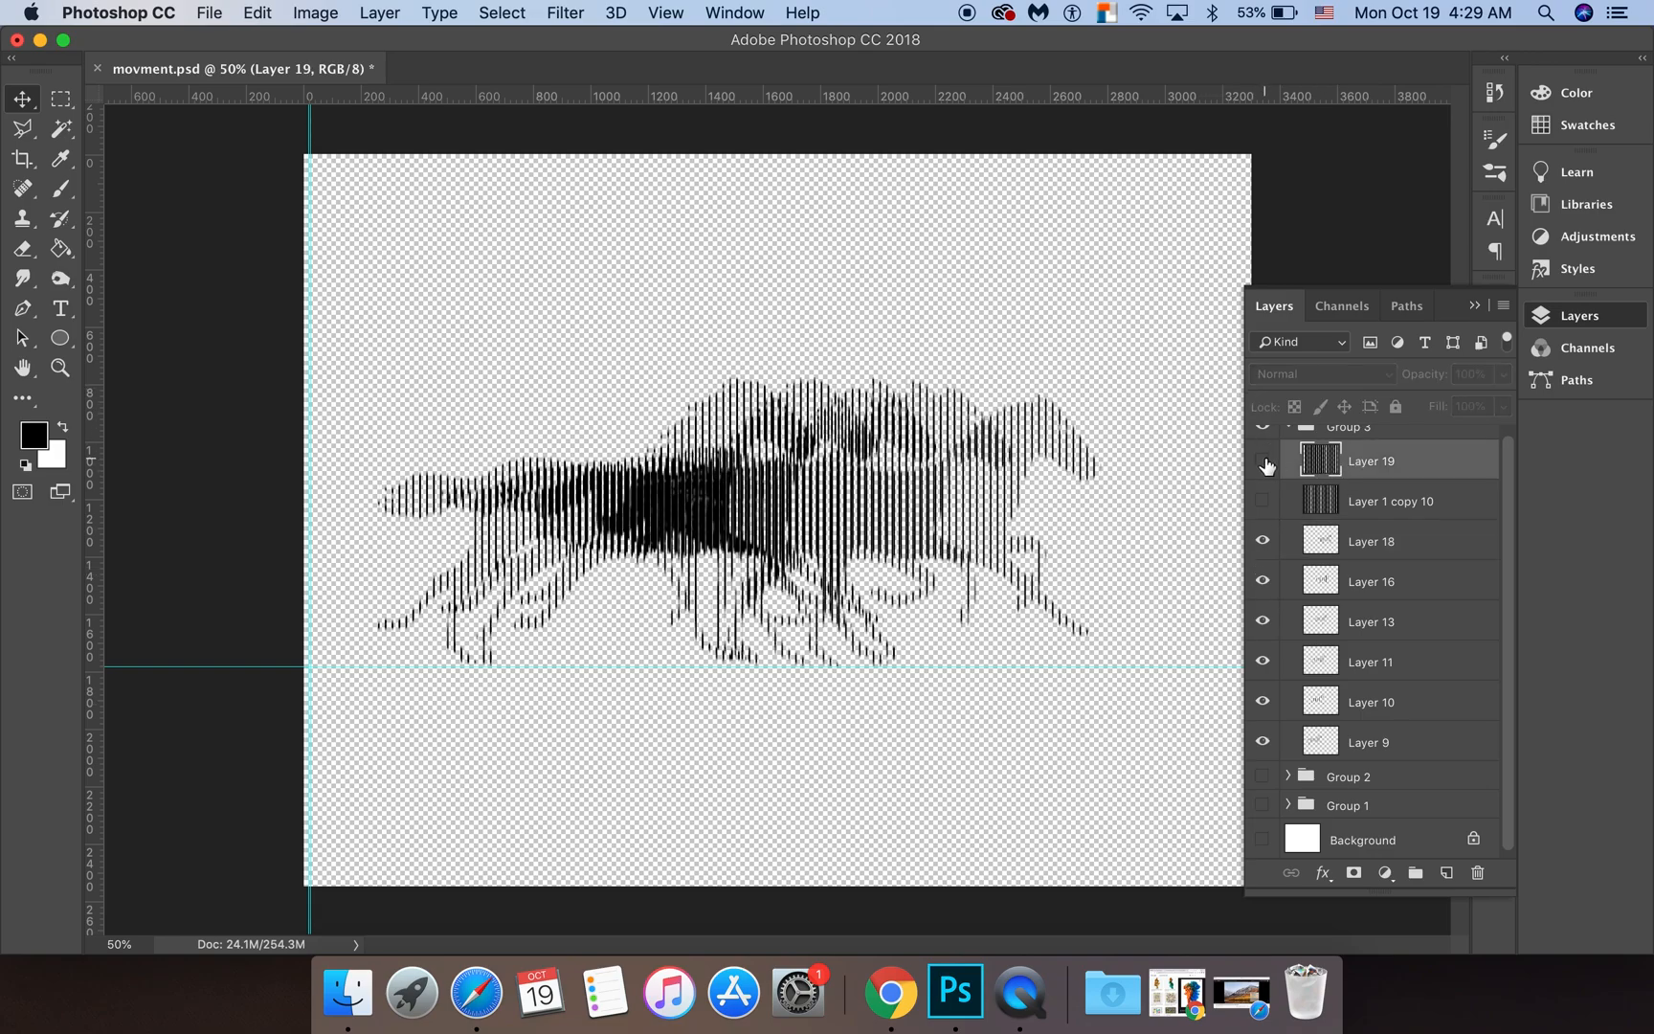
click(1263, 463)
Move Layer 19's line pattern left across the combined horses, then step it right in large nudges to play the running animation
drag(1153, 725, 1051, 739)
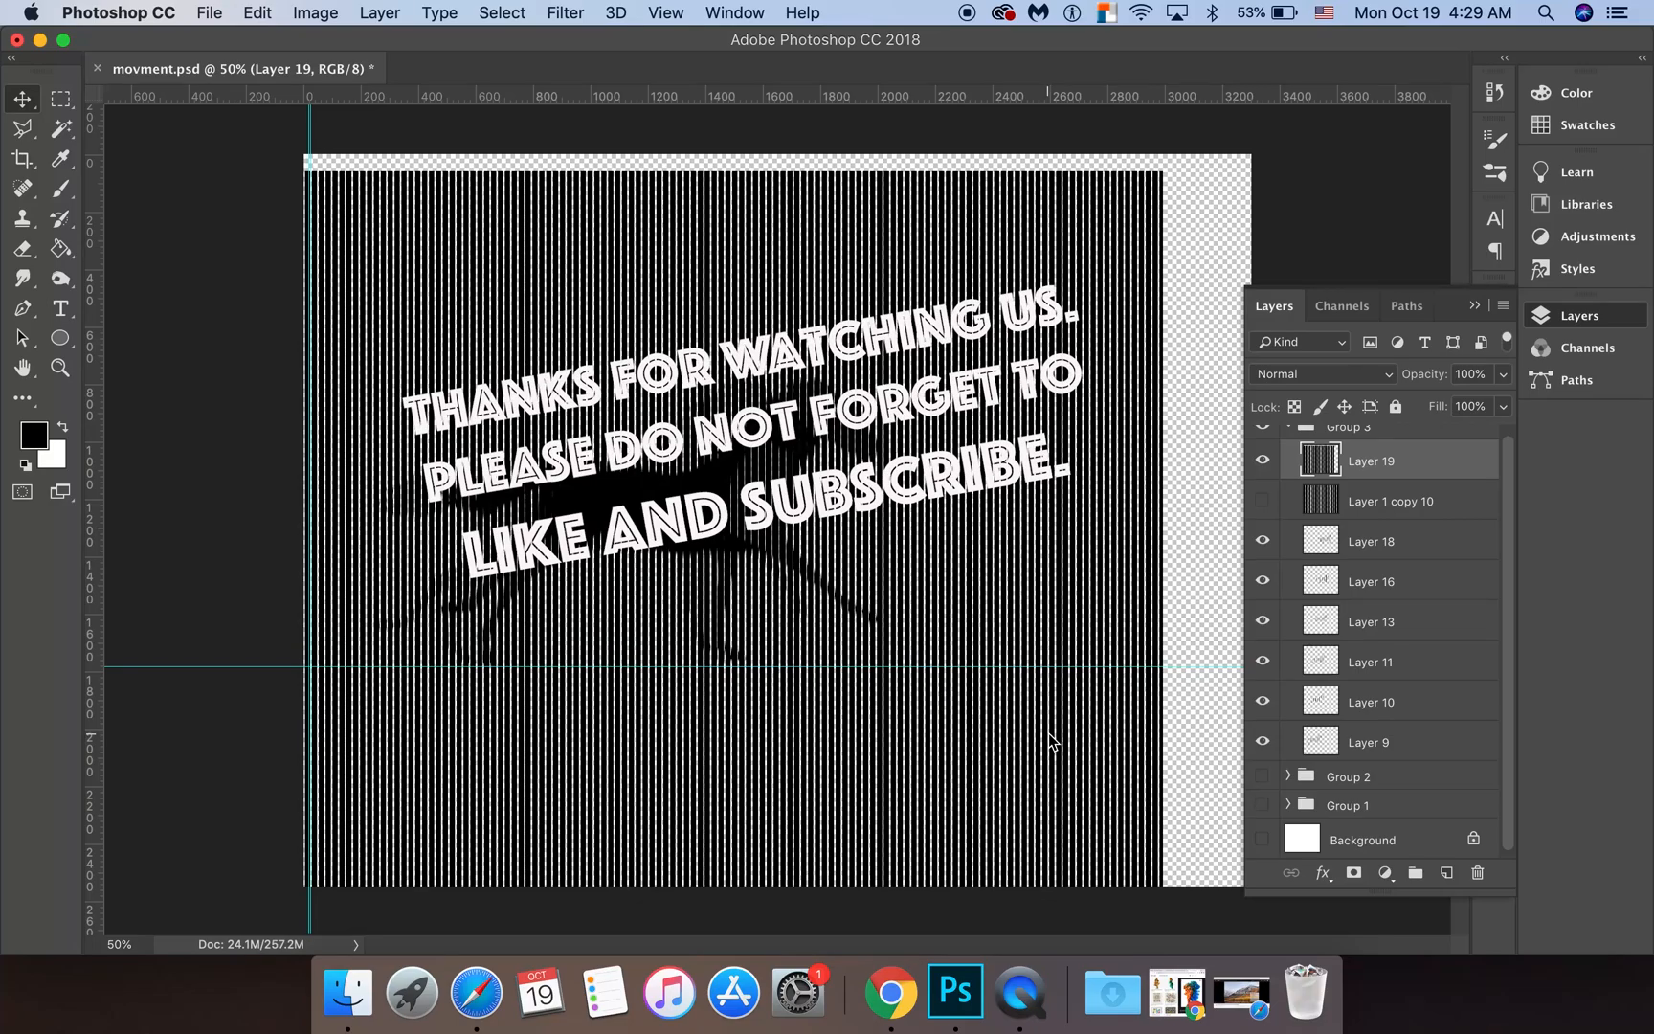
key(shift+Right)
key(shift+Right)
key(shift+Right)
key(shift+Right)
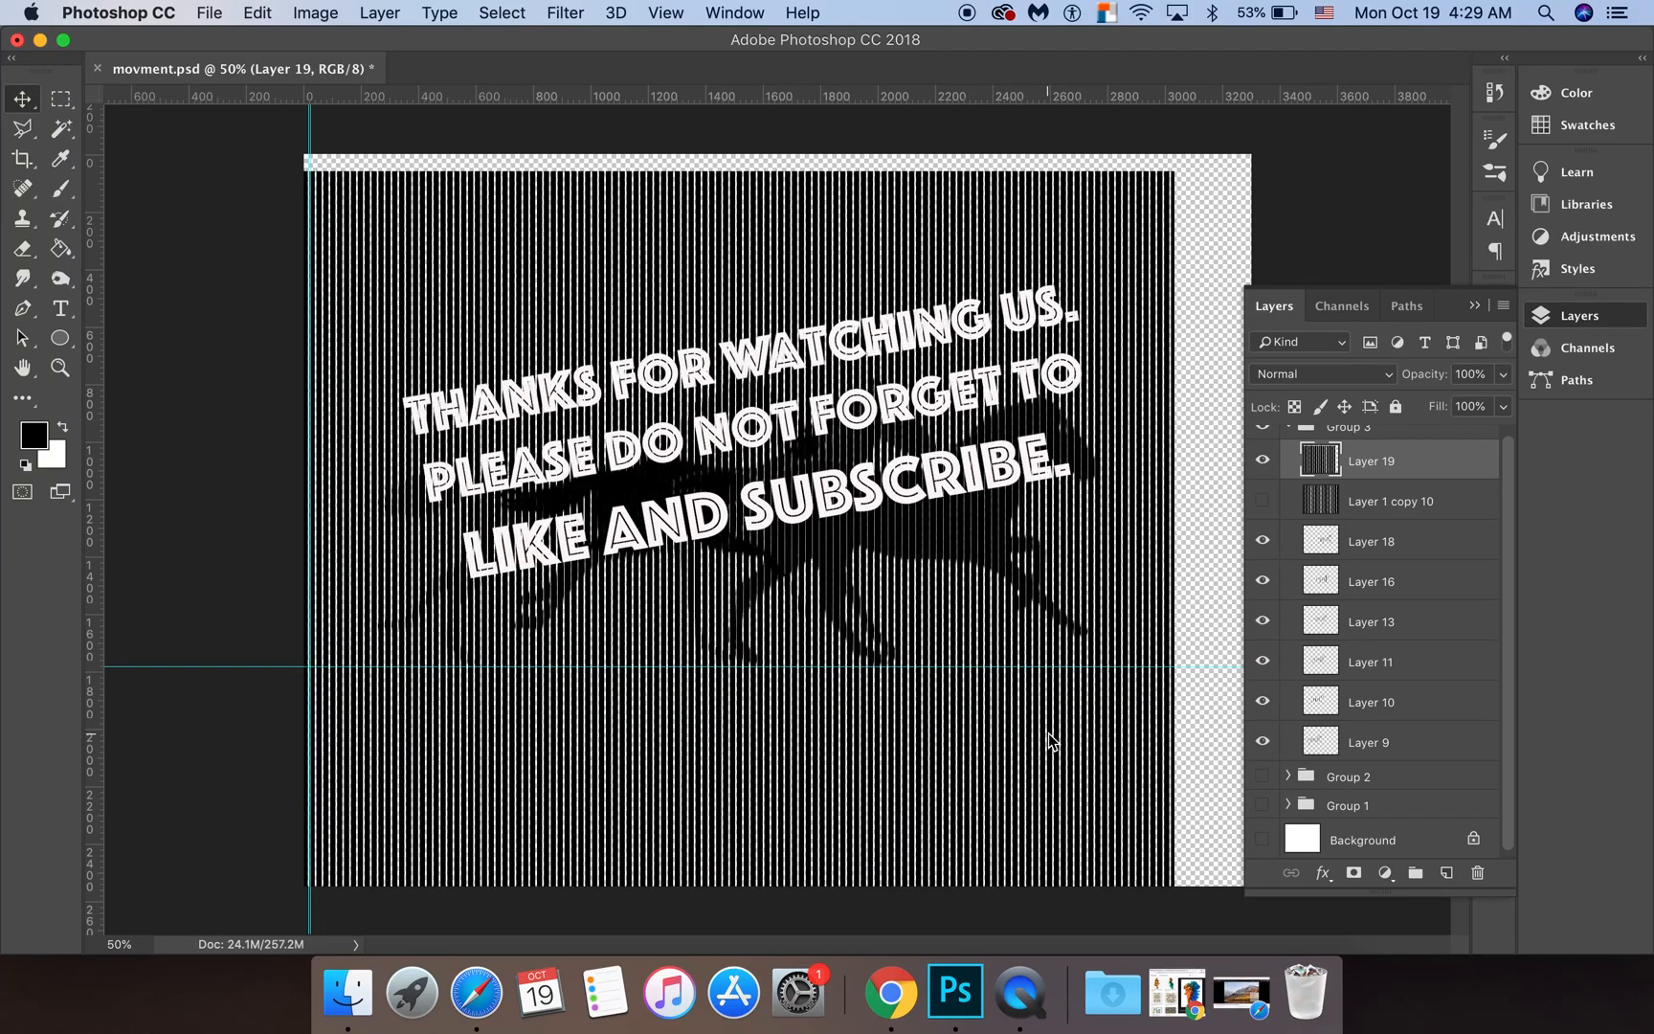